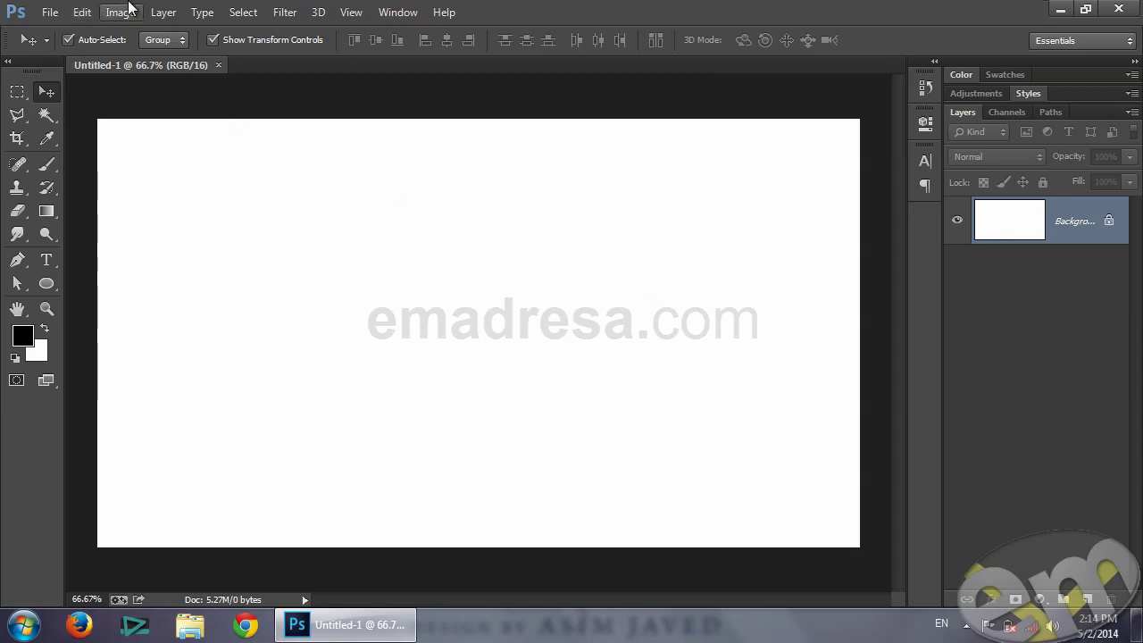
# Draw a black circle with the Ellipse Tool in the upper-left of the canvas.
pyautogui.click(157, 16)
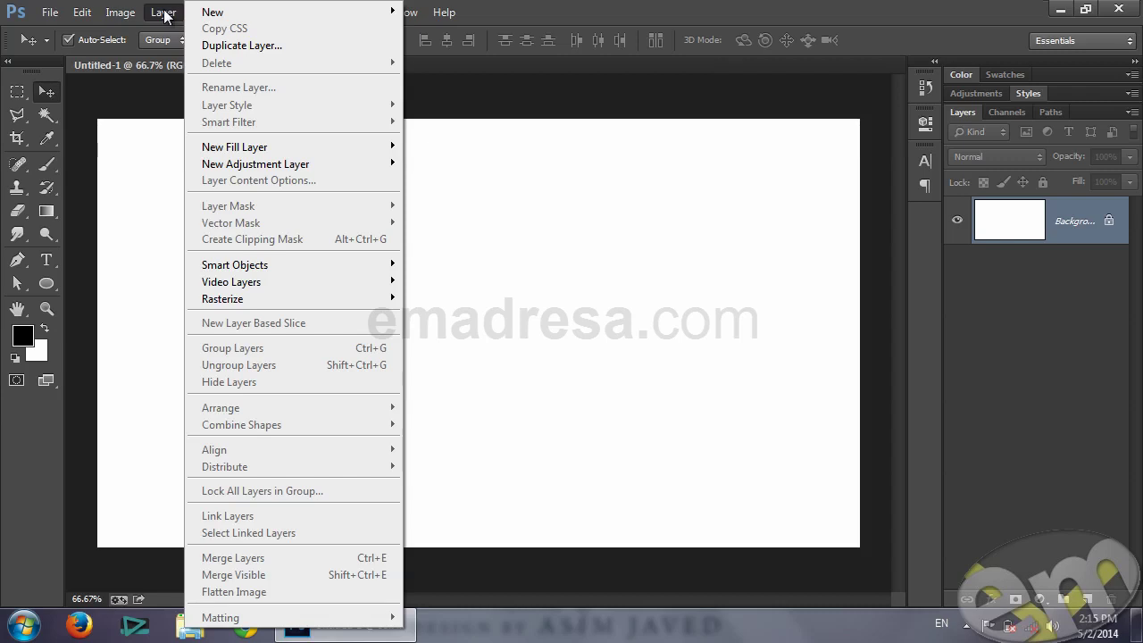
pyautogui.click(148, 168)
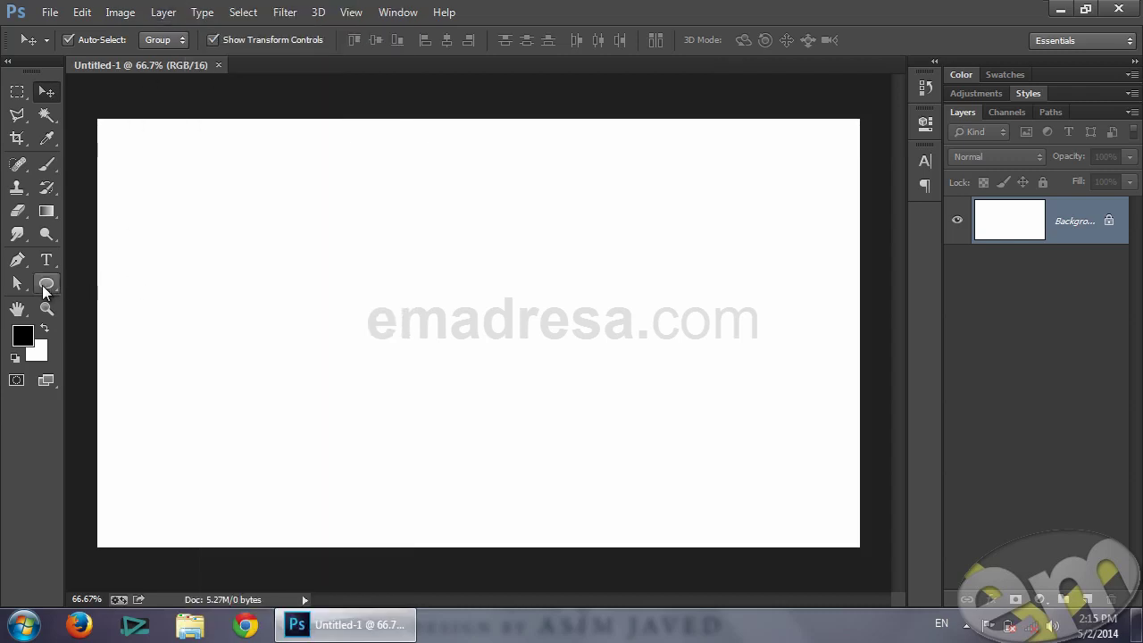
pyautogui.click(42, 285)
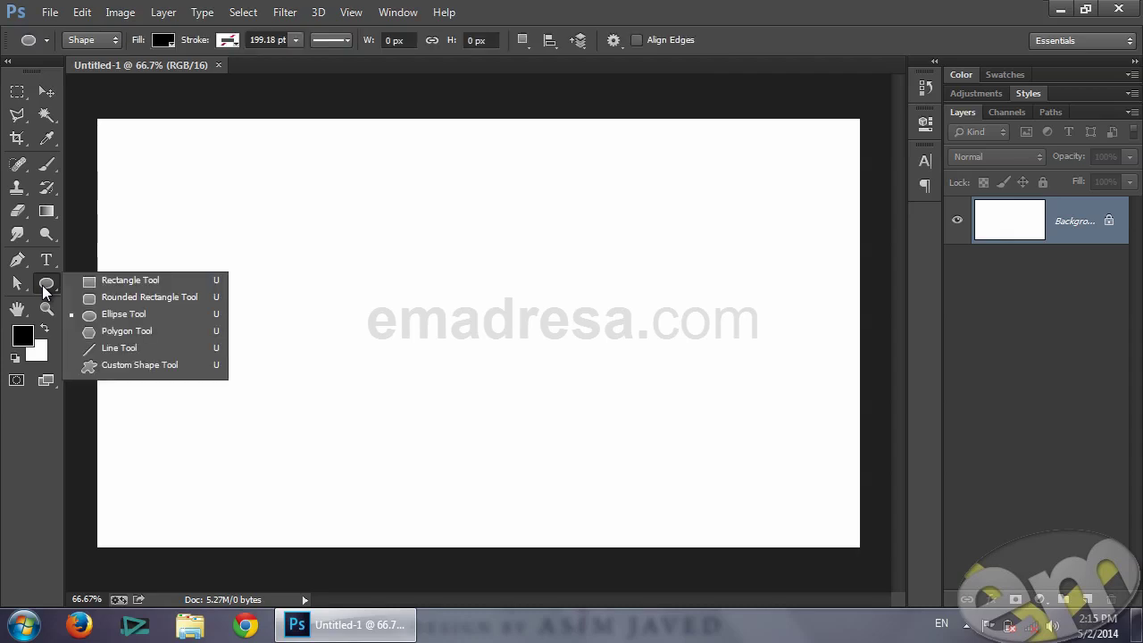
pyautogui.click(103, 312)
pyautogui.moveTo(315, 253)
pyautogui.mouseDown()
pyautogui.moveTo(449, 366)
pyautogui.moveTo(433, 342)
pyautogui.mouseUp()
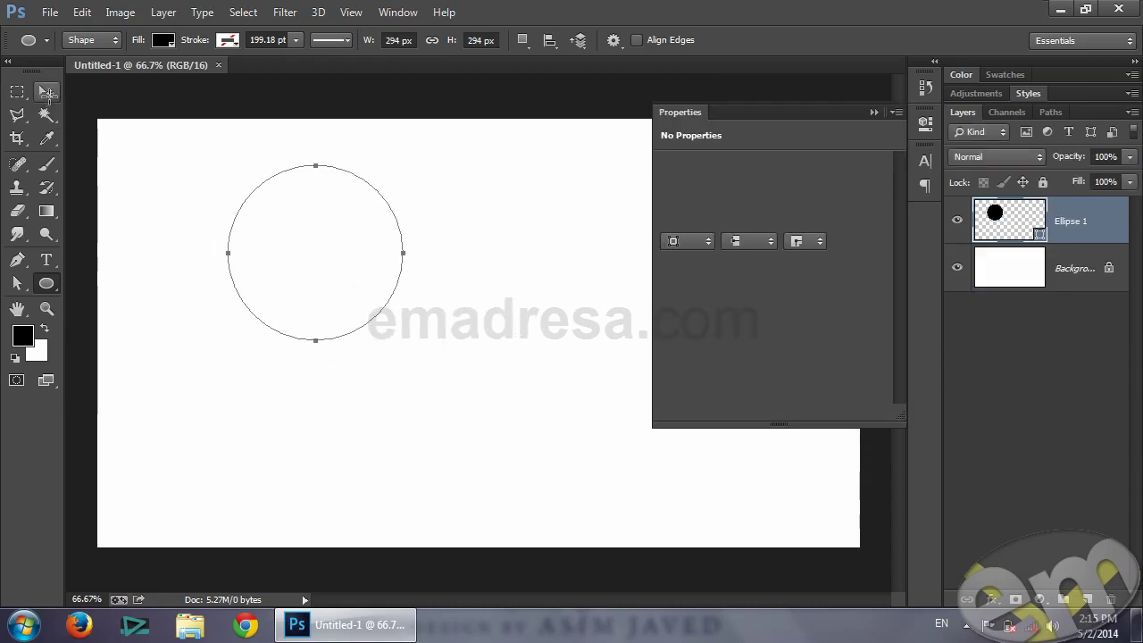
# Close the Properties panel and nudge the circle slightly right and down.
pyautogui.click(47, 93)
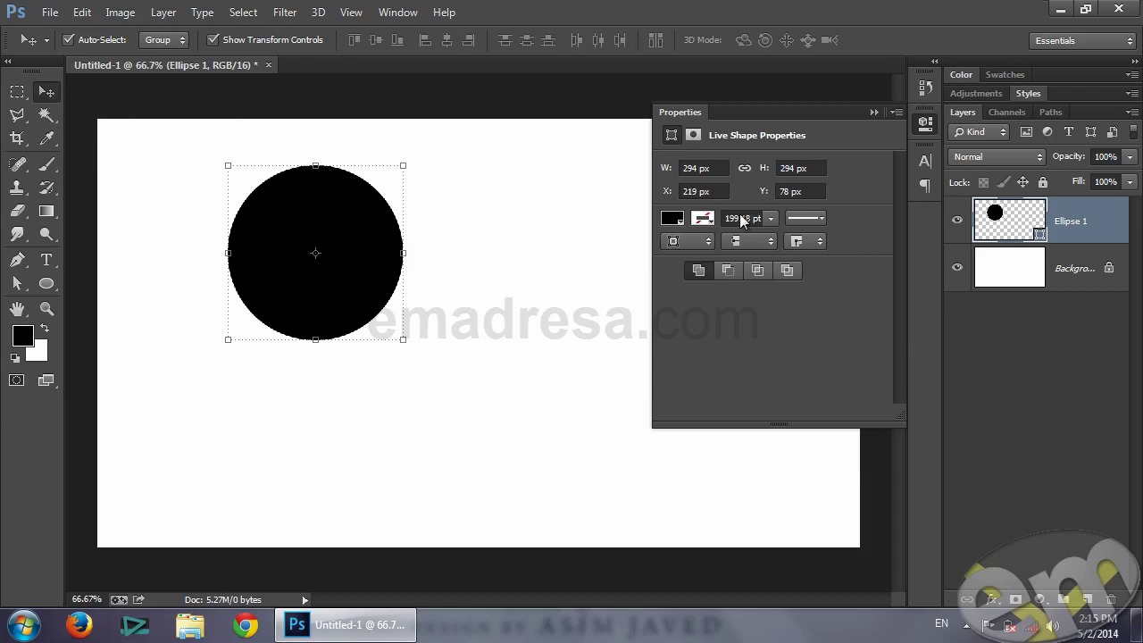
pyautogui.click(874, 112)
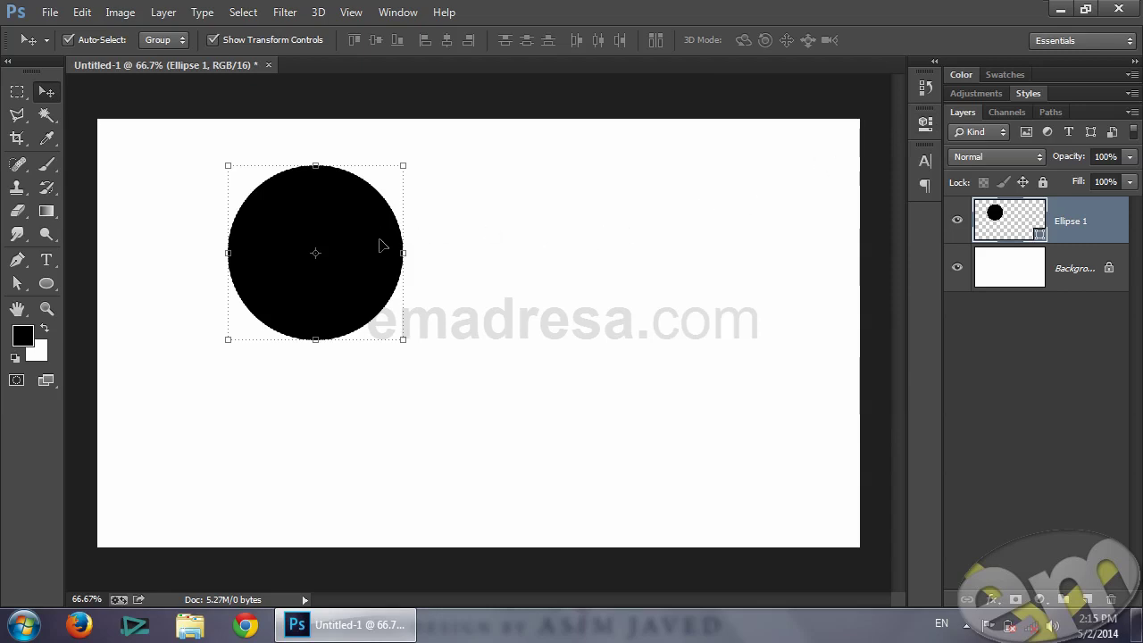
pyautogui.moveTo(367, 235); pyautogui.dragTo(386, 254)
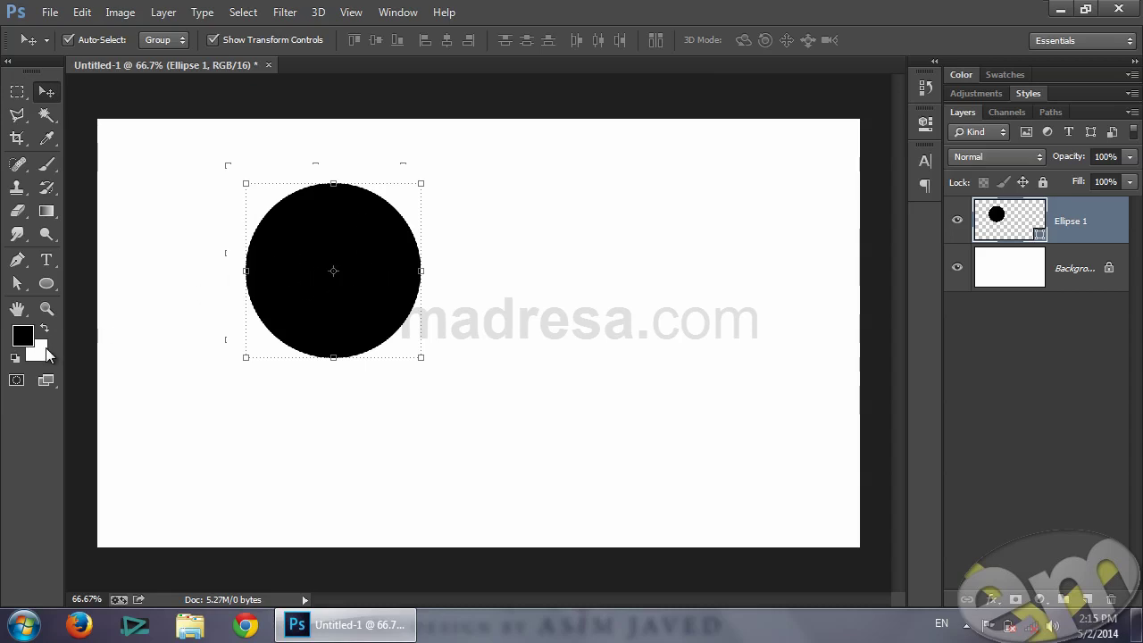
# Set the background colour to cf0f0f.
pyautogui.click(44, 351)
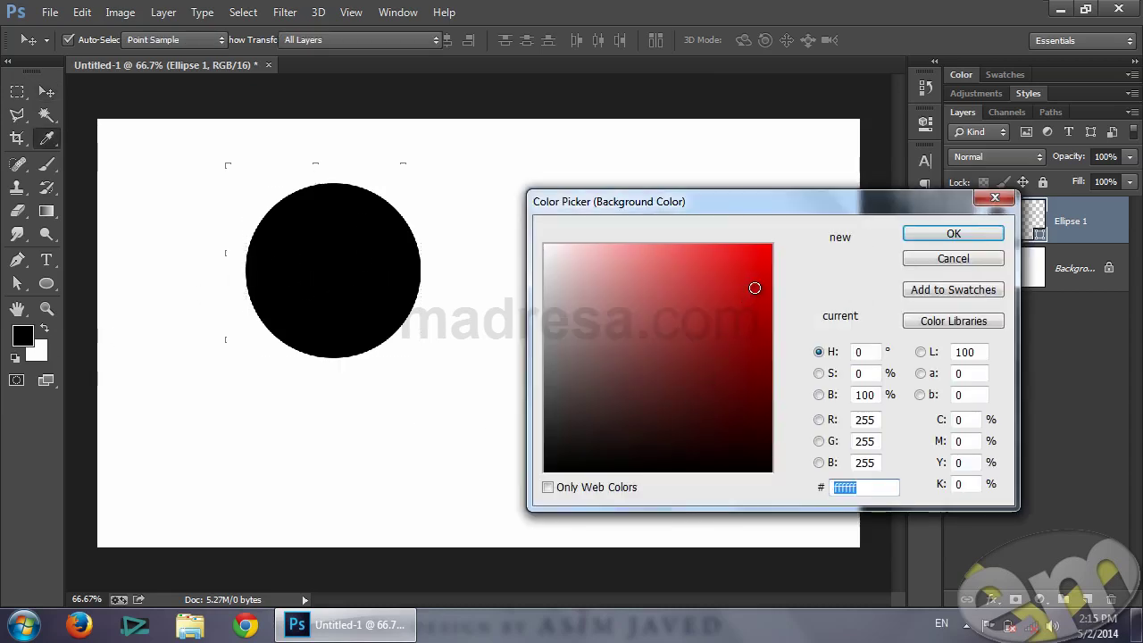
pyautogui.write('cf0f0f')
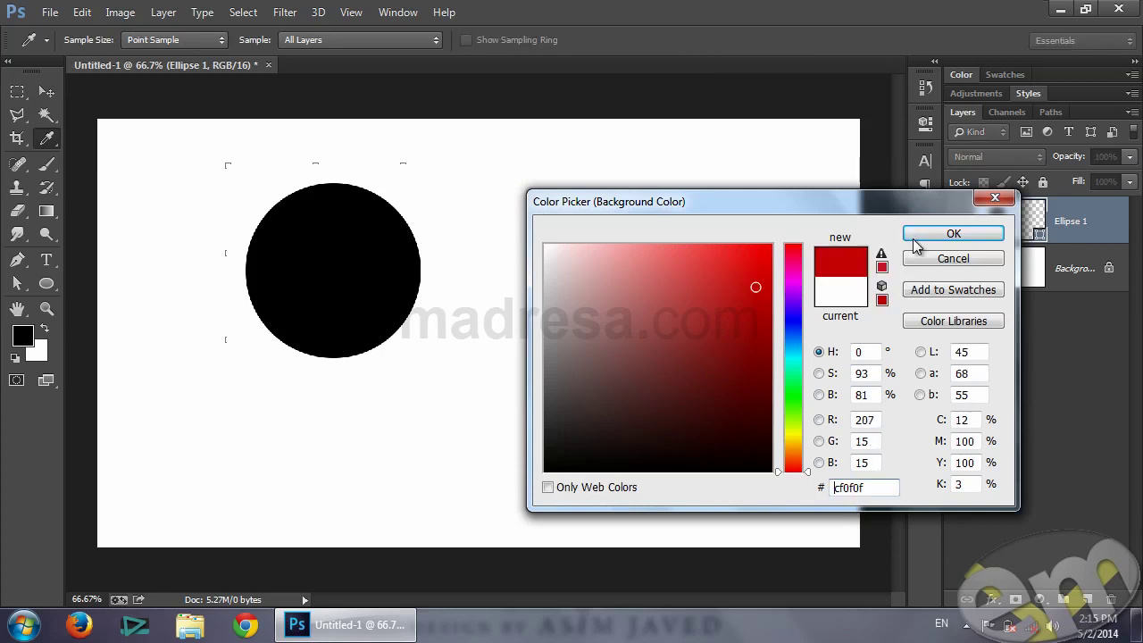
pyautogui.click(915, 237)
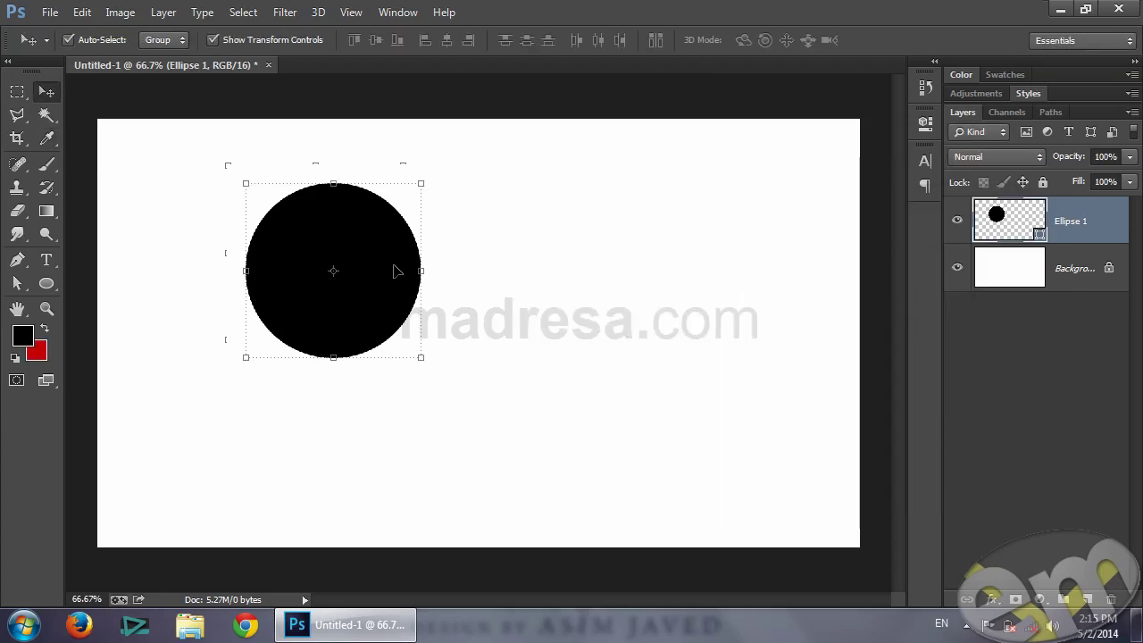
# Duplicate the circle, fill the copy red, and slide it left to overlap the black one.
pyautogui.moveTo(393, 269); pyautogui.dragTo(560, 318)
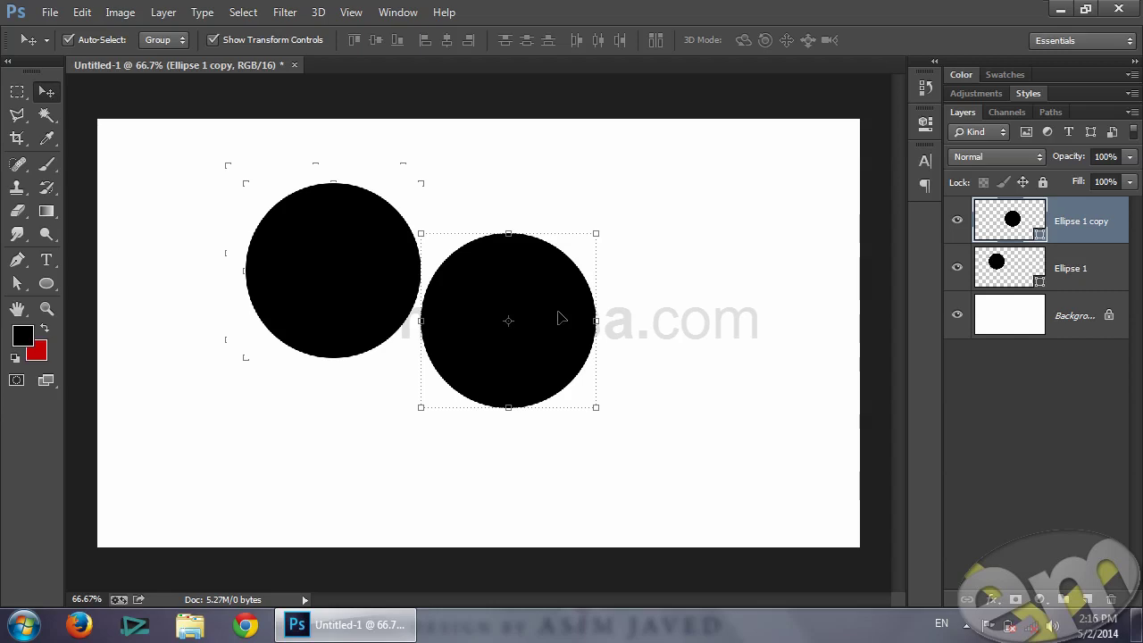
pyautogui.hotkey('ctrl', 'BackSpace')
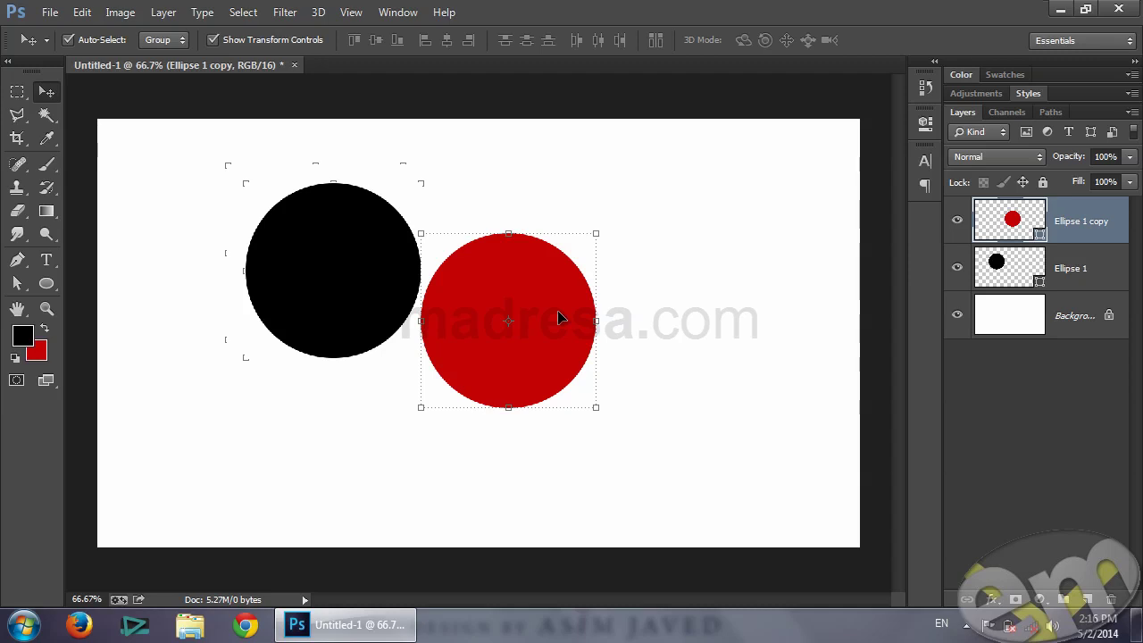
pyautogui.moveTo(560, 326); pyautogui.dragTo(535, 324)
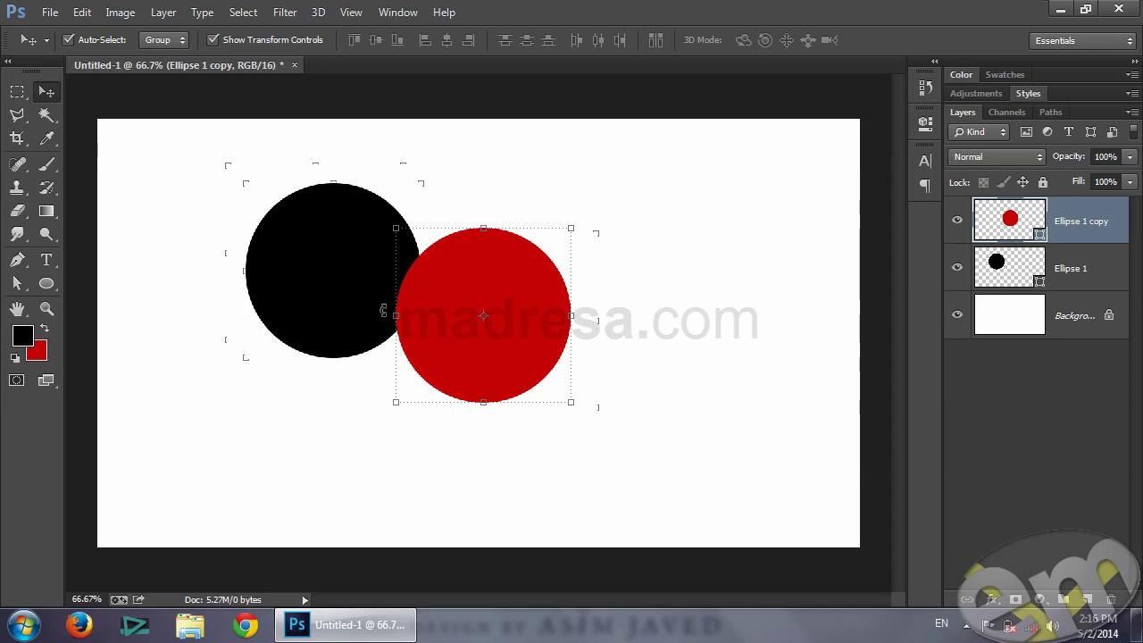
# Select both circle layers and merge them with Layer > Combine Shapes > Unite Shapes.
pyautogui.click(211, 228)
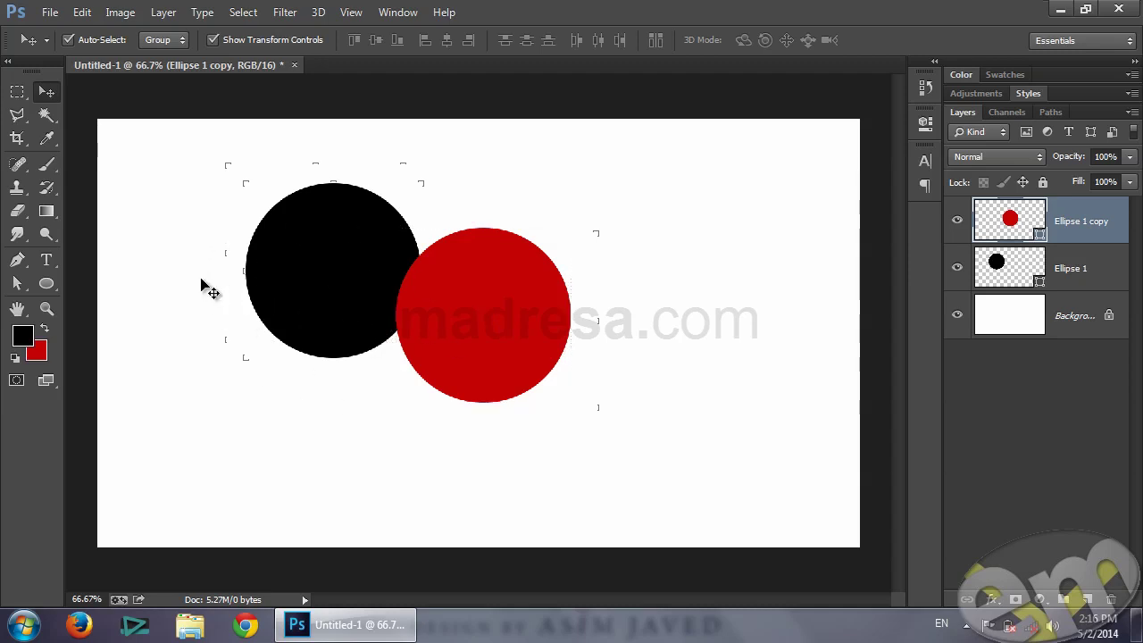
pyautogui.moveTo(182, 161); pyautogui.dragTo(542, 396)
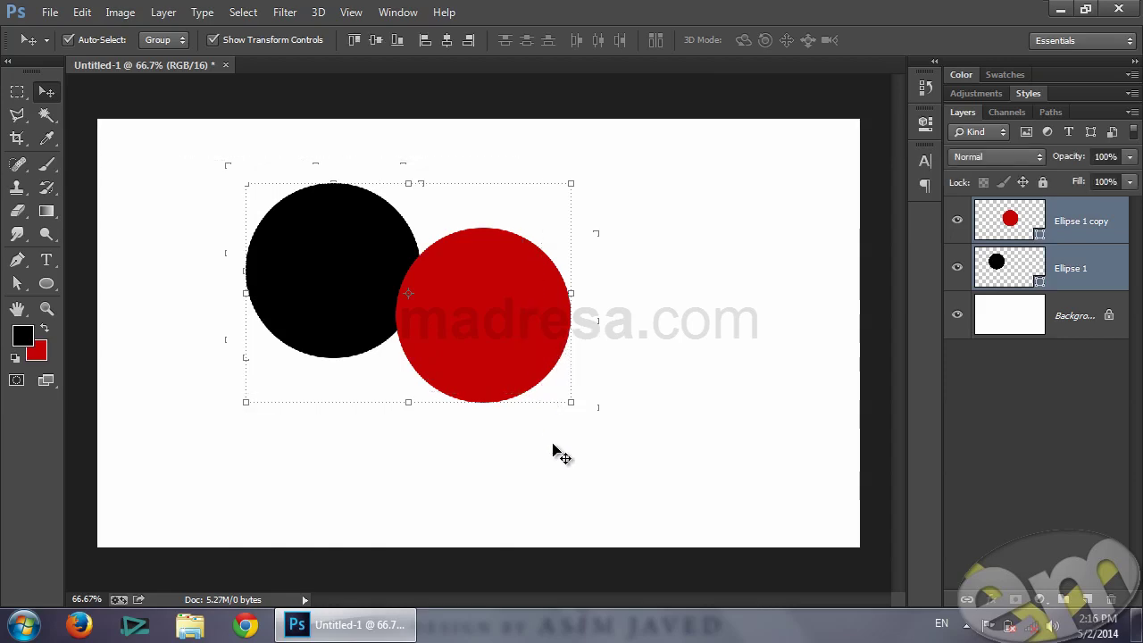
pyautogui.click(164, 13)
pyautogui.moveTo(268, 342)
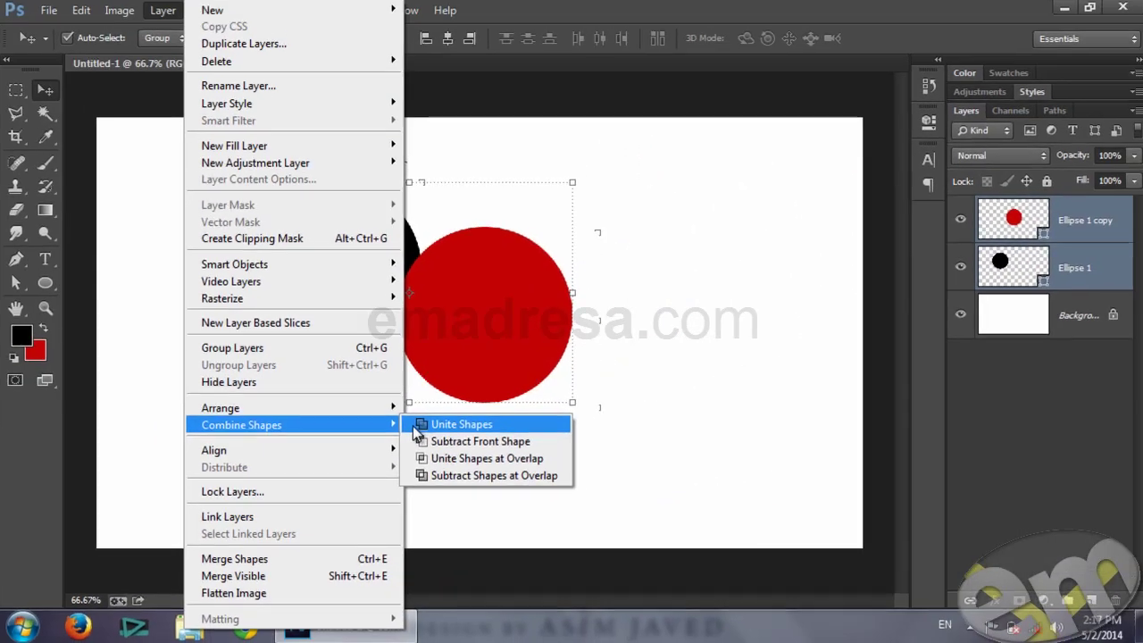
pyautogui.click(413, 428)
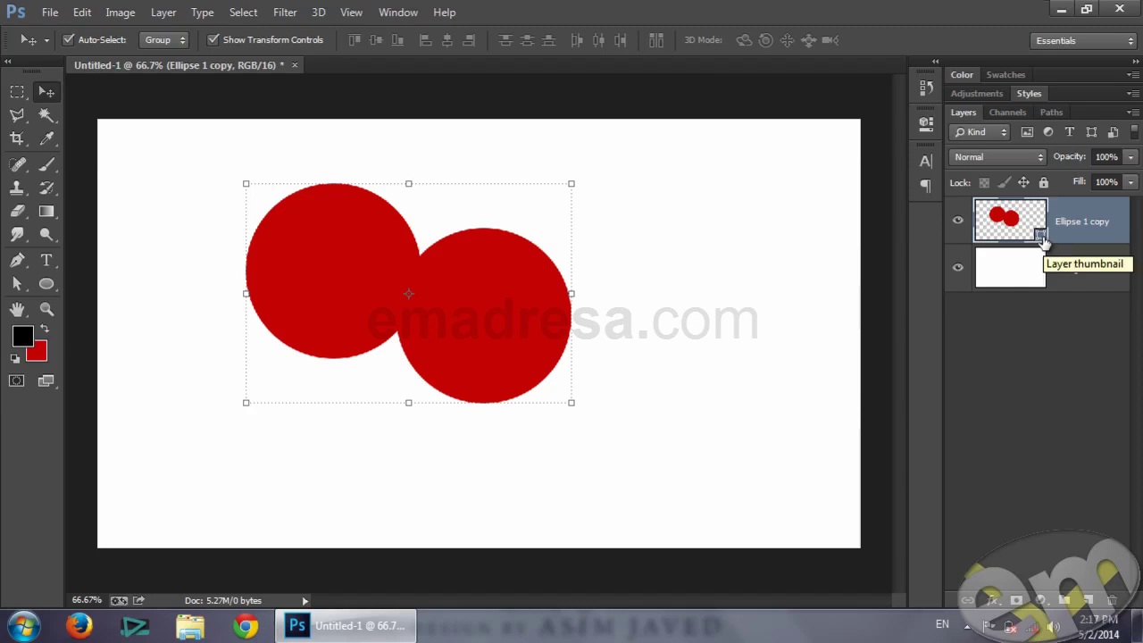
# Shift the united circles down-right, start defining their outline as a custom shape, then undo.
pyautogui.moveTo(495, 297); pyautogui.dragTo(543, 322)
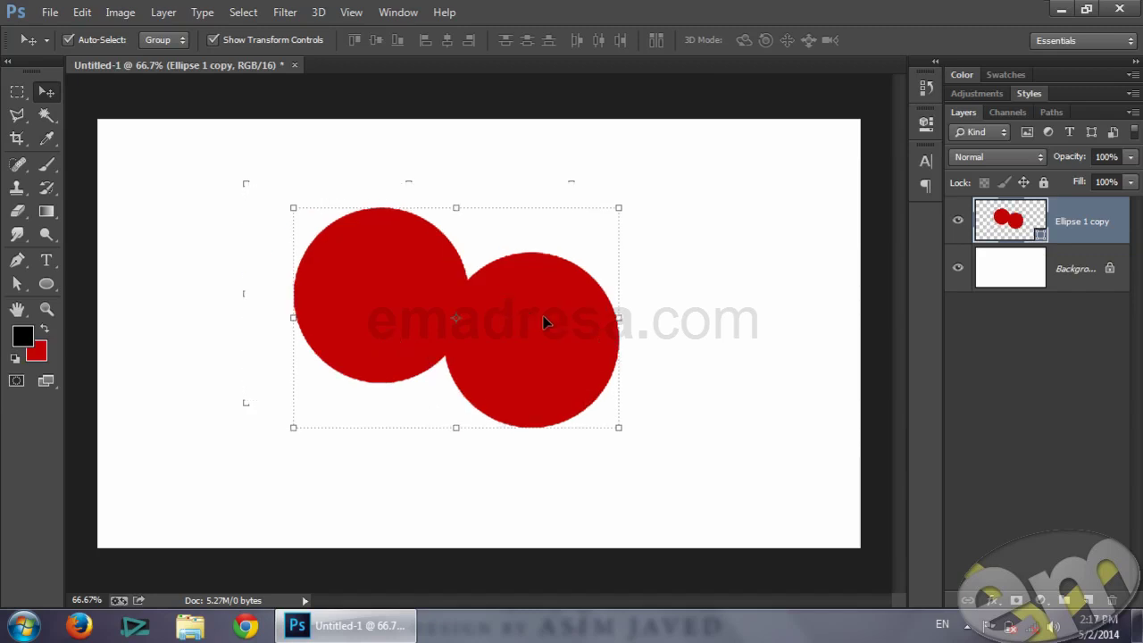
pyautogui.click(20, 286)
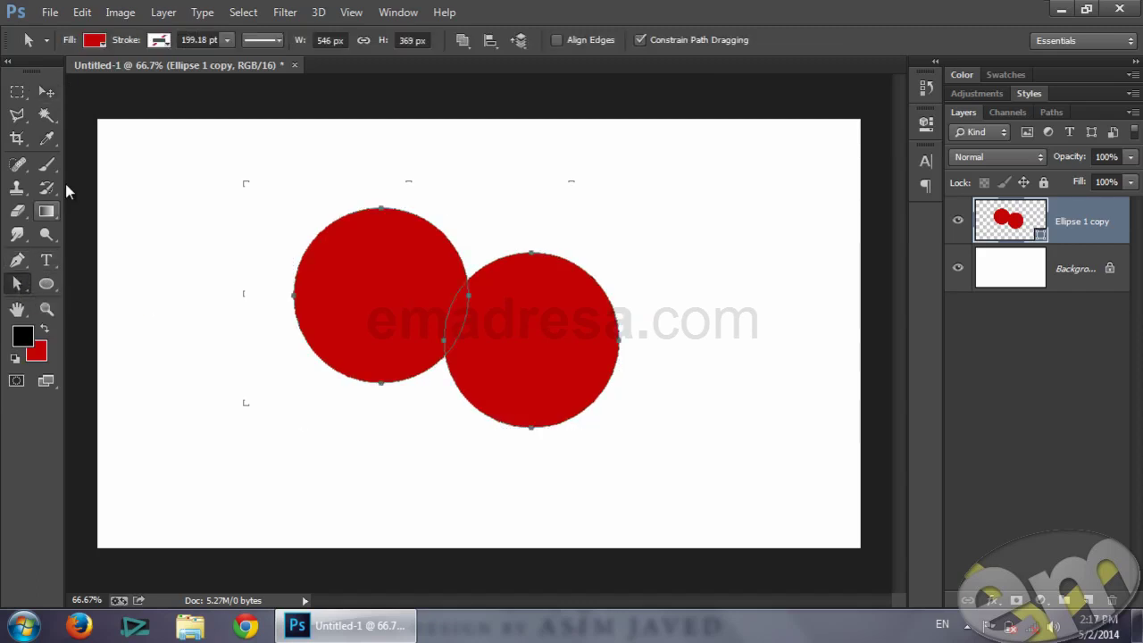
pyautogui.click(88, 18)
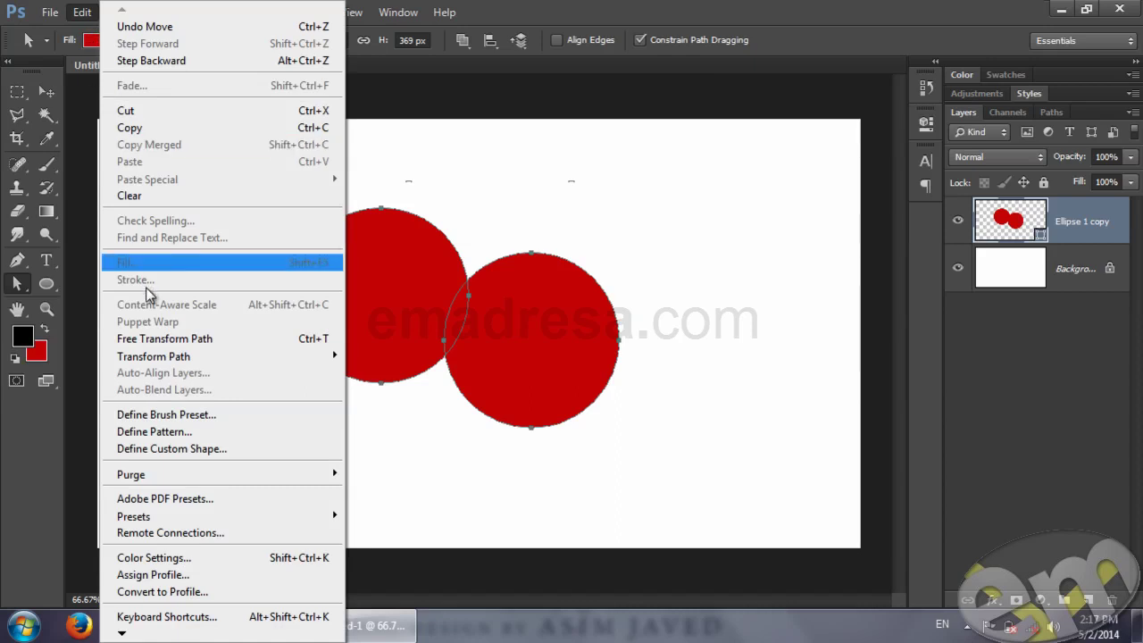
pyautogui.click(173, 449)
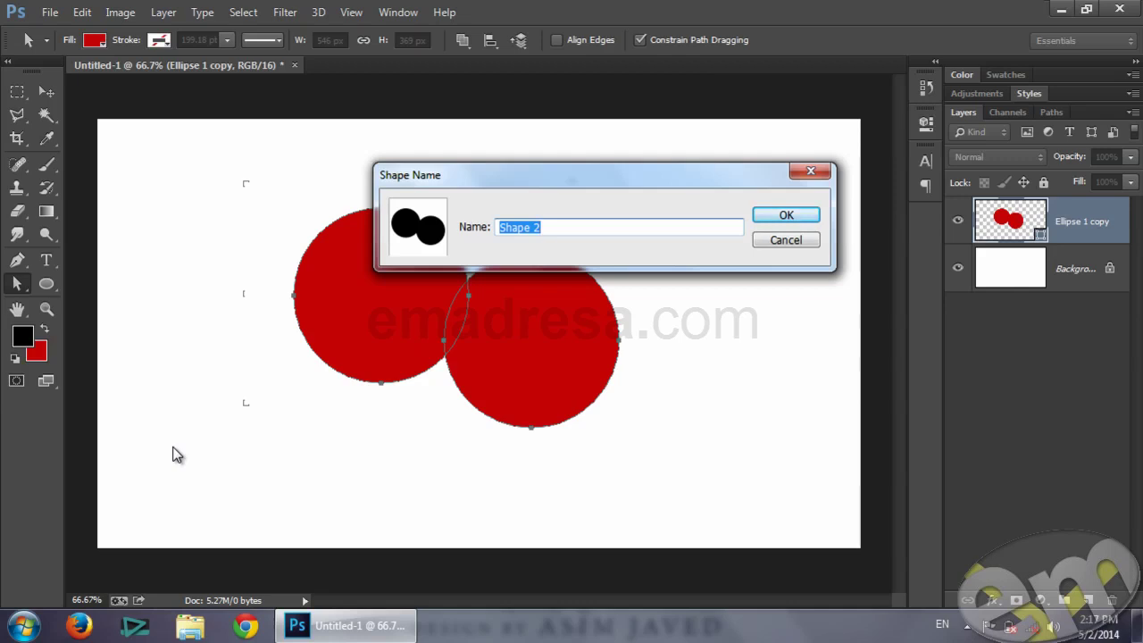
pyautogui.click(764, 242)
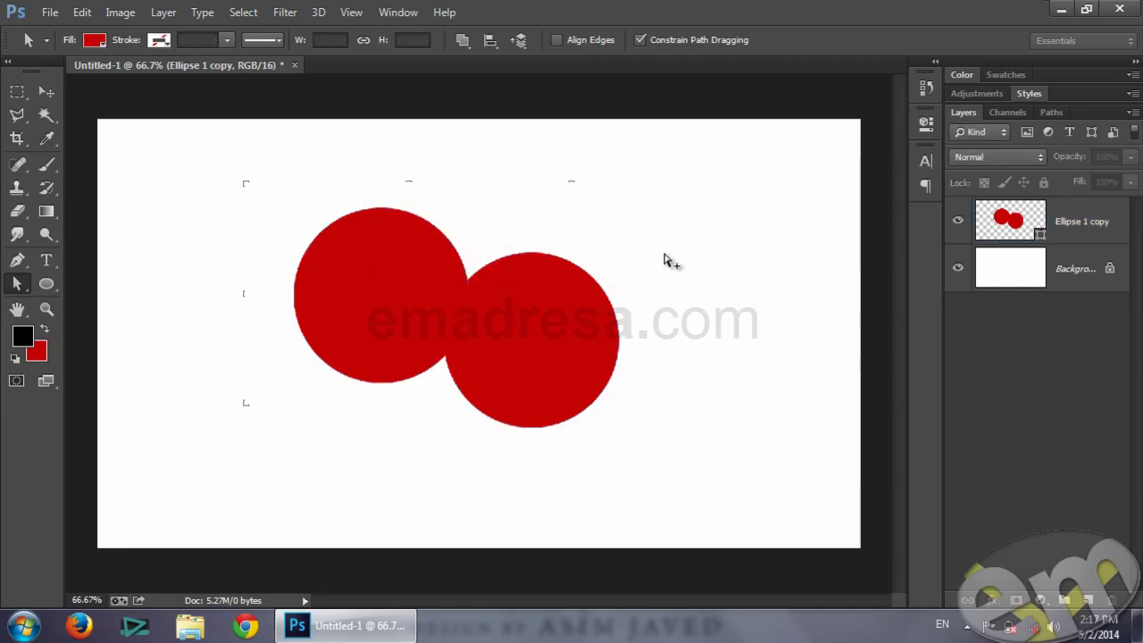
pyautogui.hotkey('ctrl', 'z')
# Revert to separate circles, slide the red one further left, and select both circle layers.
pyautogui.click(556, 307)
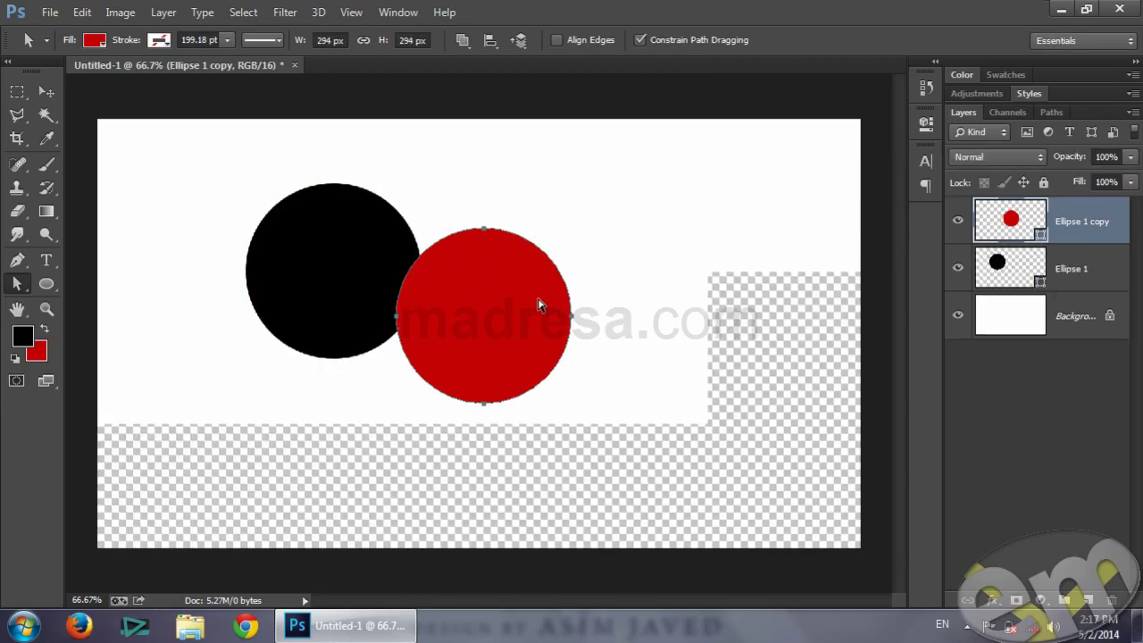
pyautogui.press('Escape')
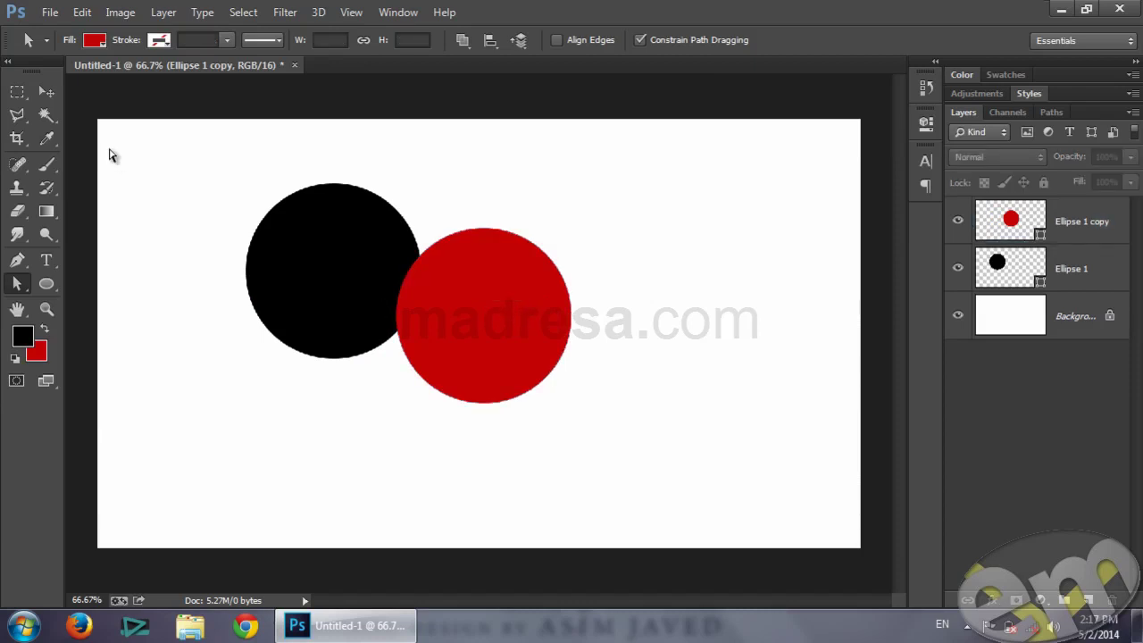
pyautogui.click(50, 91)
pyautogui.click(527, 327)
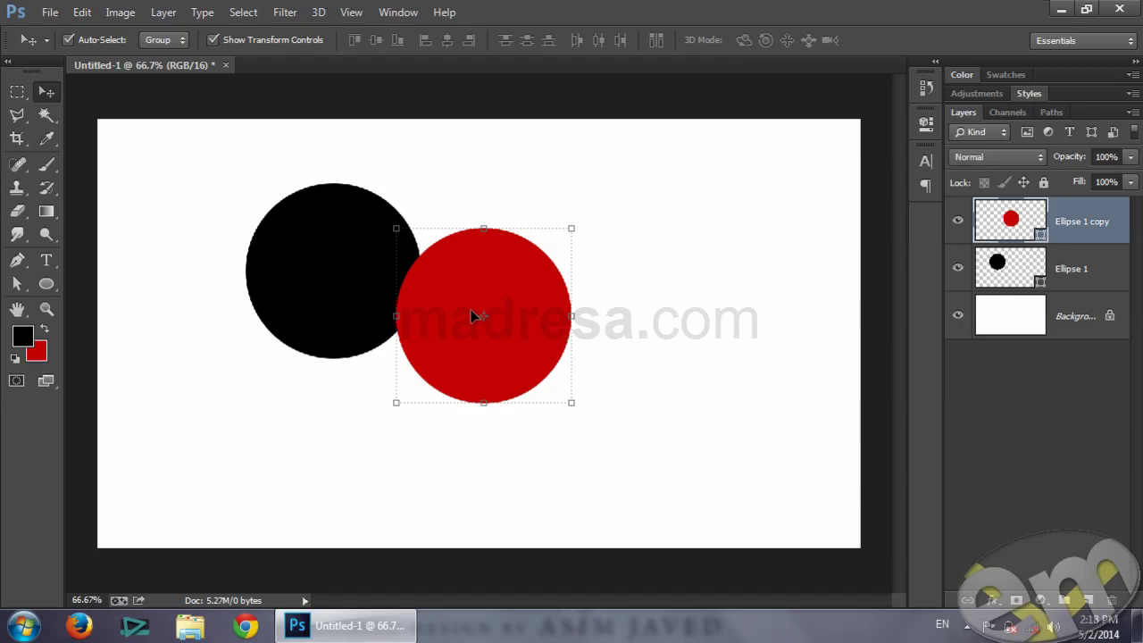
pyautogui.moveTo(473, 316); pyautogui.dragTo(434, 326)
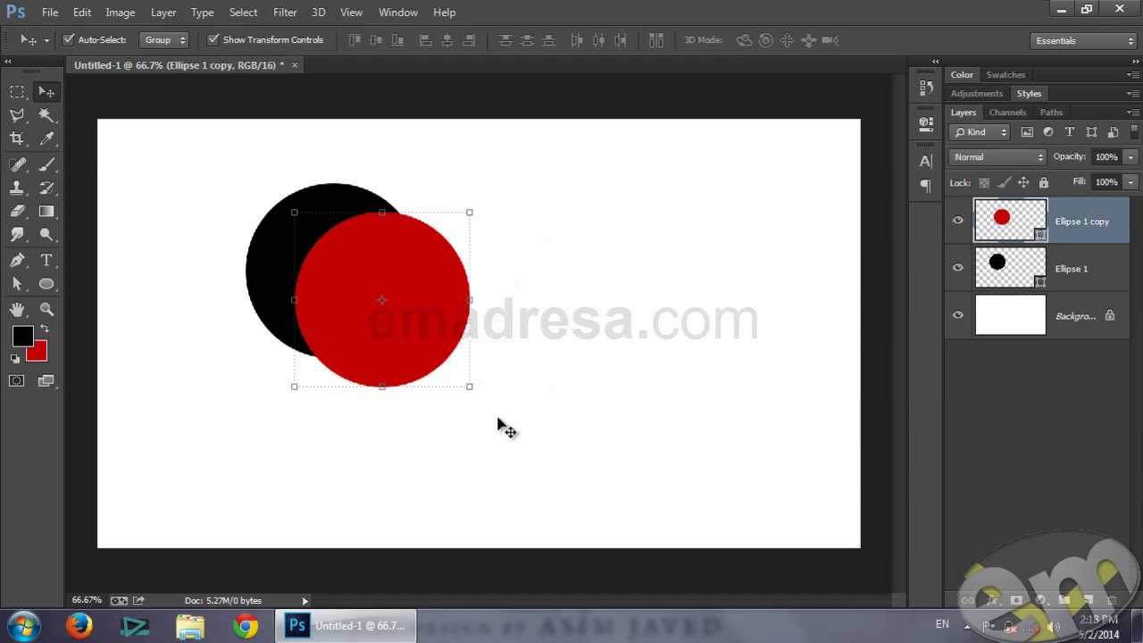
pyautogui.moveTo(506, 421); pyautogui.dragTo(238, 184)
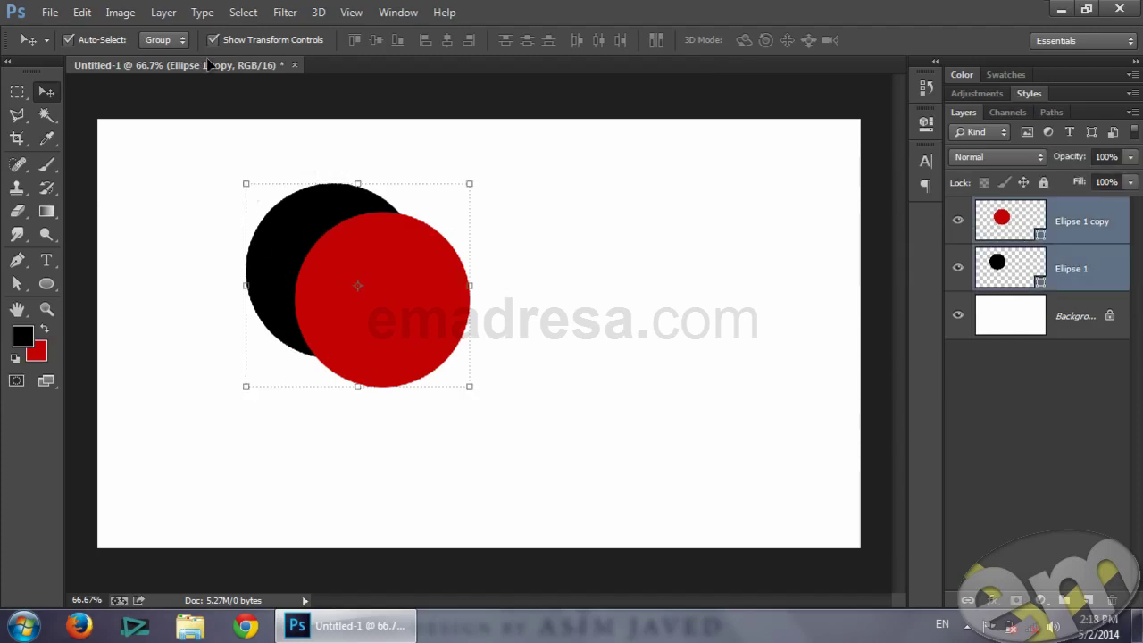
# Apply Layer > Combine Shapes > Subtract Front Shape to leave one red crescent.
pyautogui.click(168, 11)
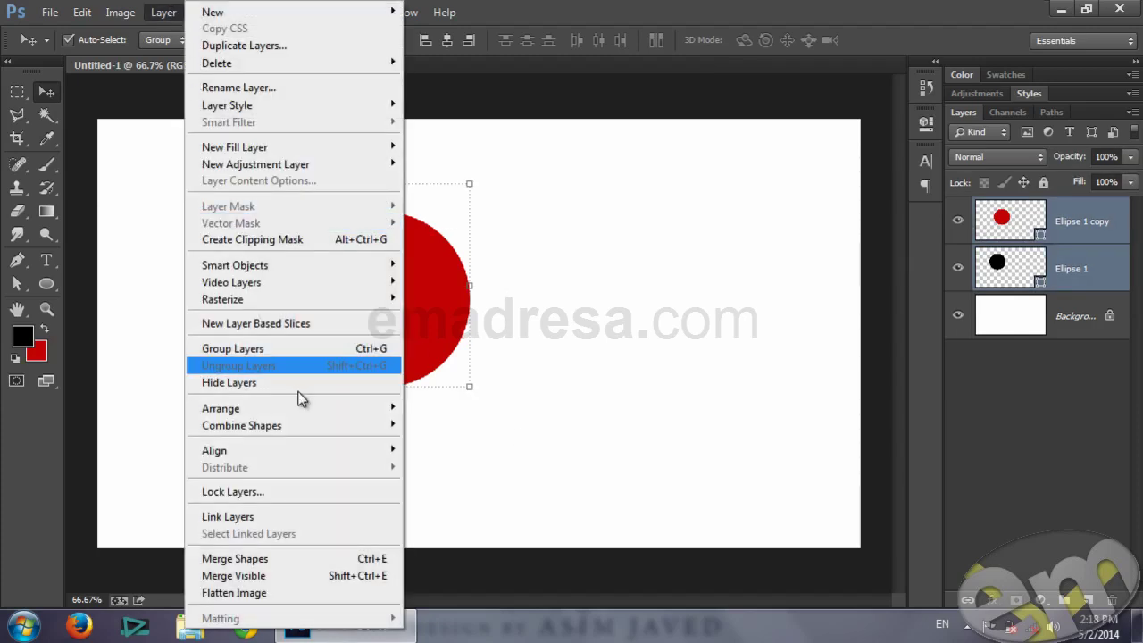
pyautogui.moveTo(241, 424)
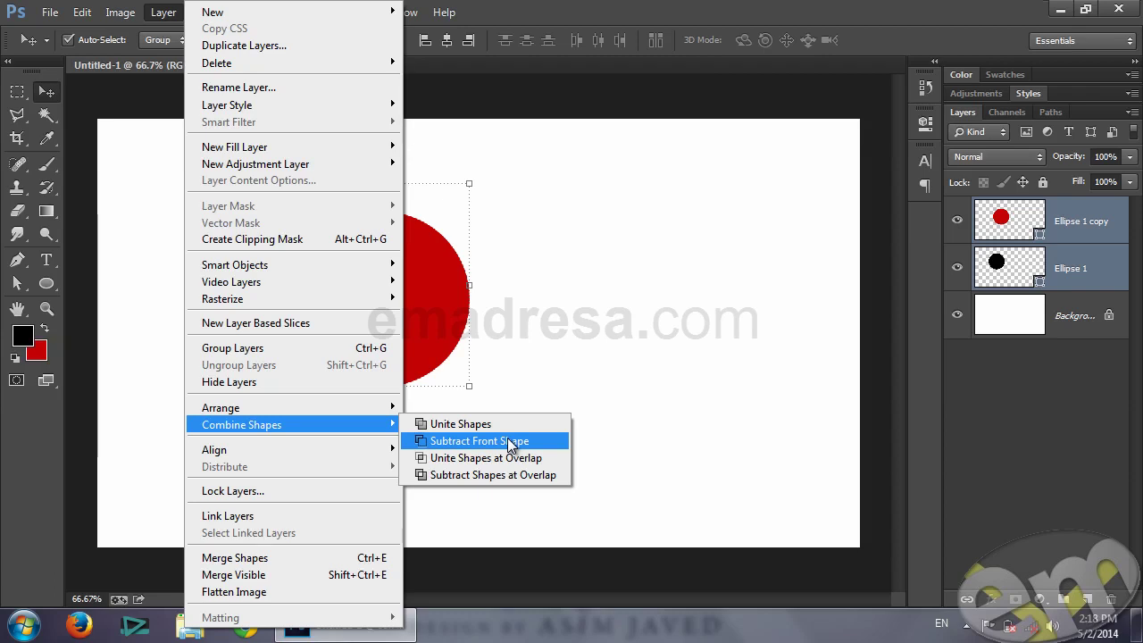
pyautogui.click(507, 441)
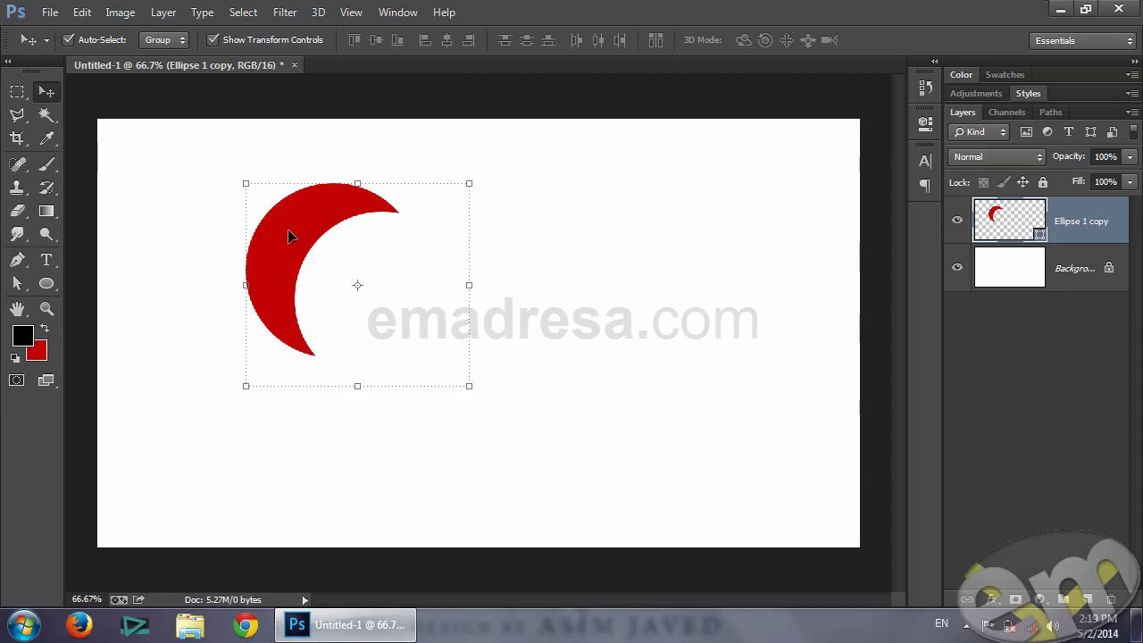
# Define the crescent path as a custom shape named 'chand'.
pyautogui.click(15, 285)
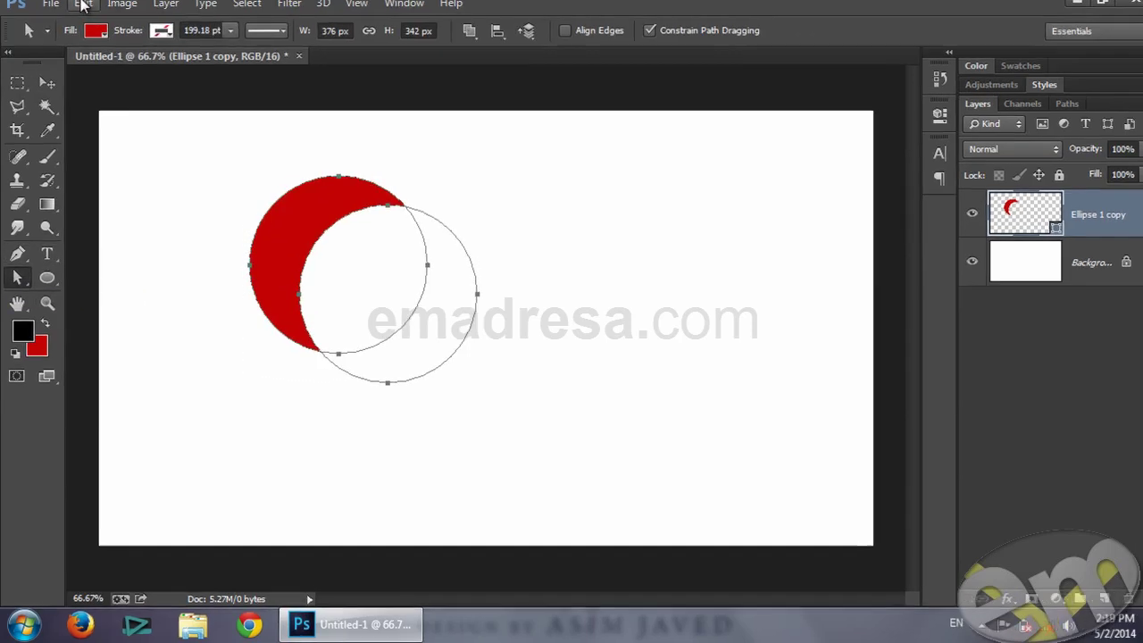
pyautogui.click(80, 12)
pyautogui.click(163, 448)
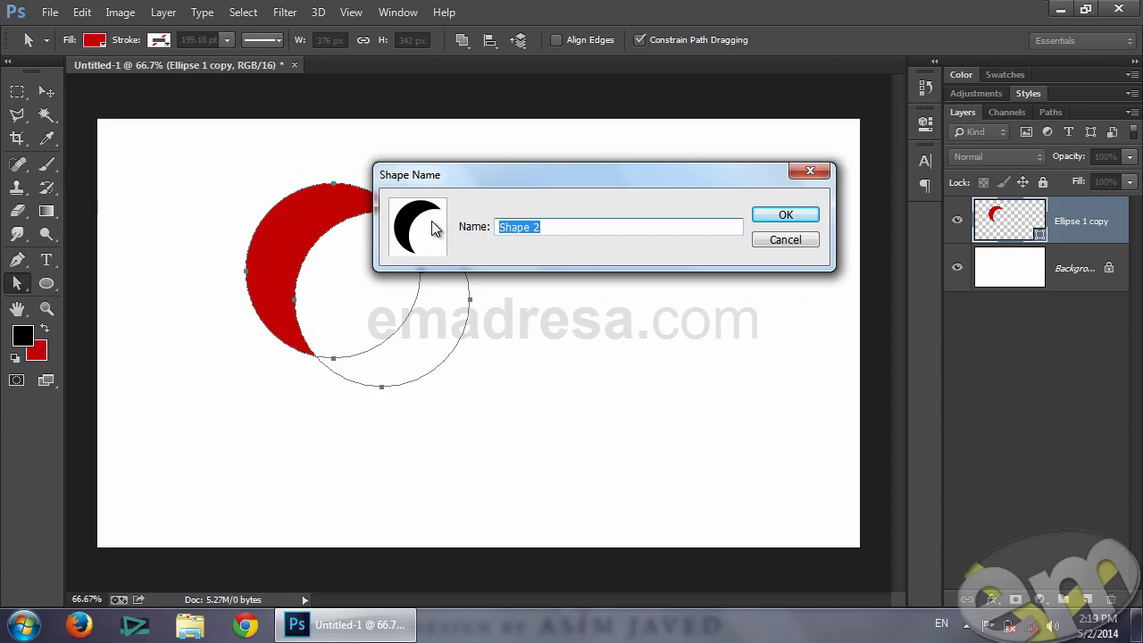
pyautogui.write('c')
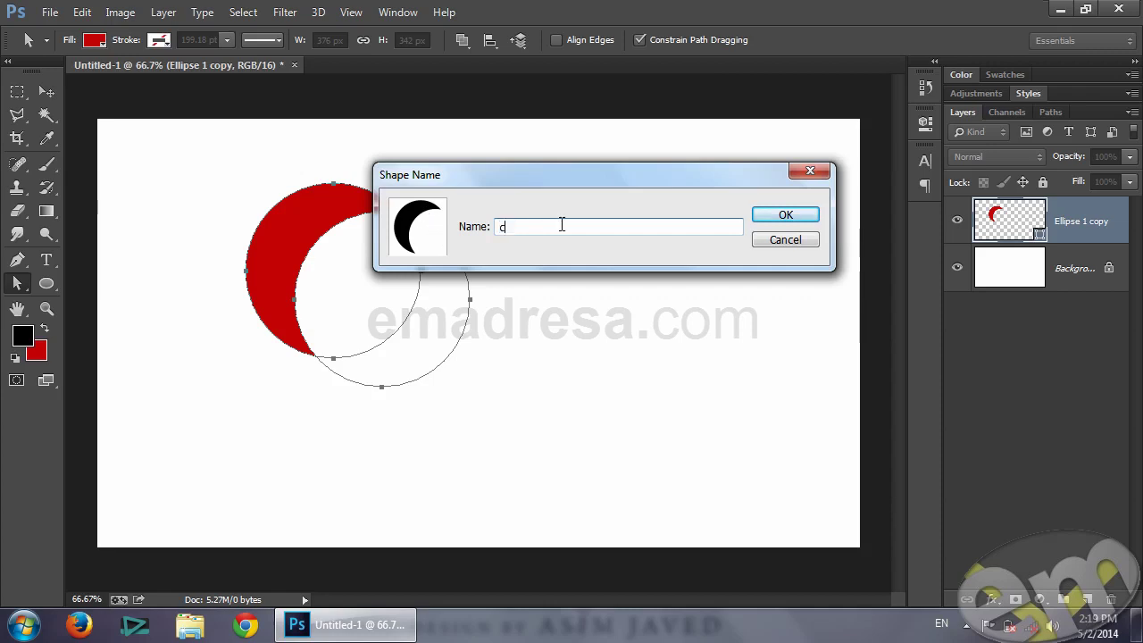
pyautogui.write('hand')
pyautogui.click(786, 215)
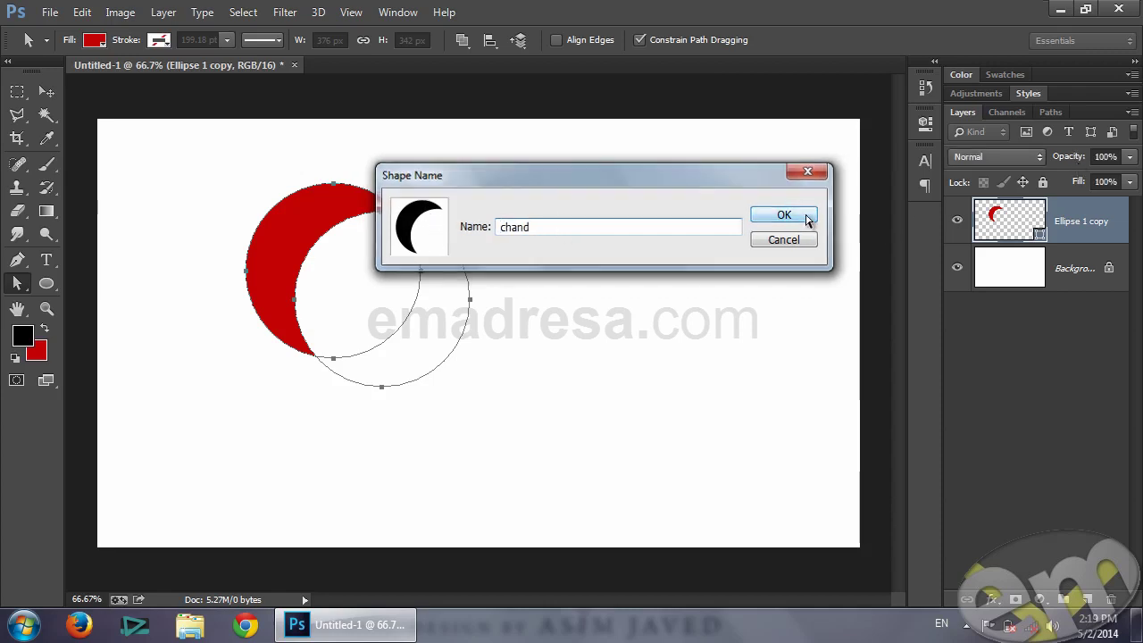
pyautogui.click(43, 288)
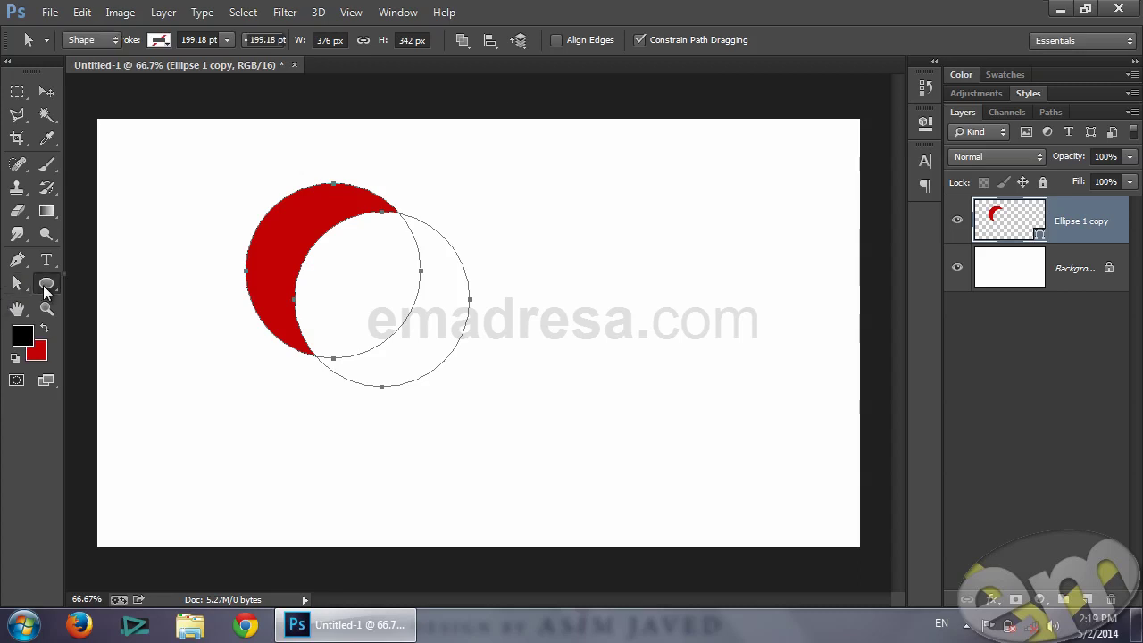
# Draw a second crescent with the Custom Shape Tool's 'chand' shape, right of the first.
pyautogui.rightClick(44, 288)
pyautogui.click(116, 367)
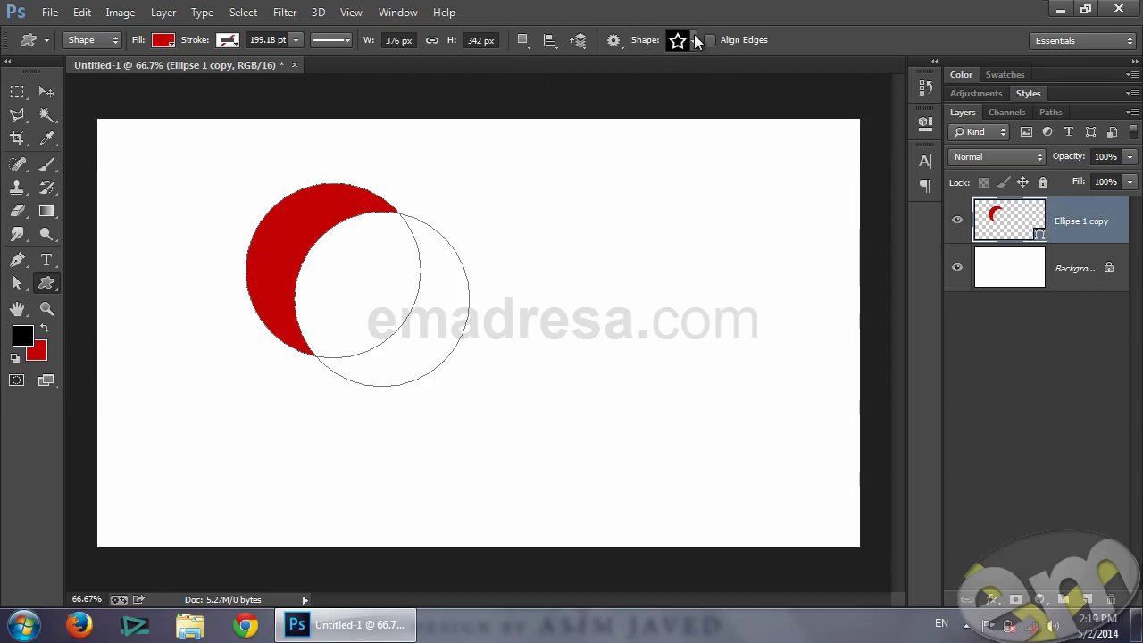
pyautogui.click(693, 40)
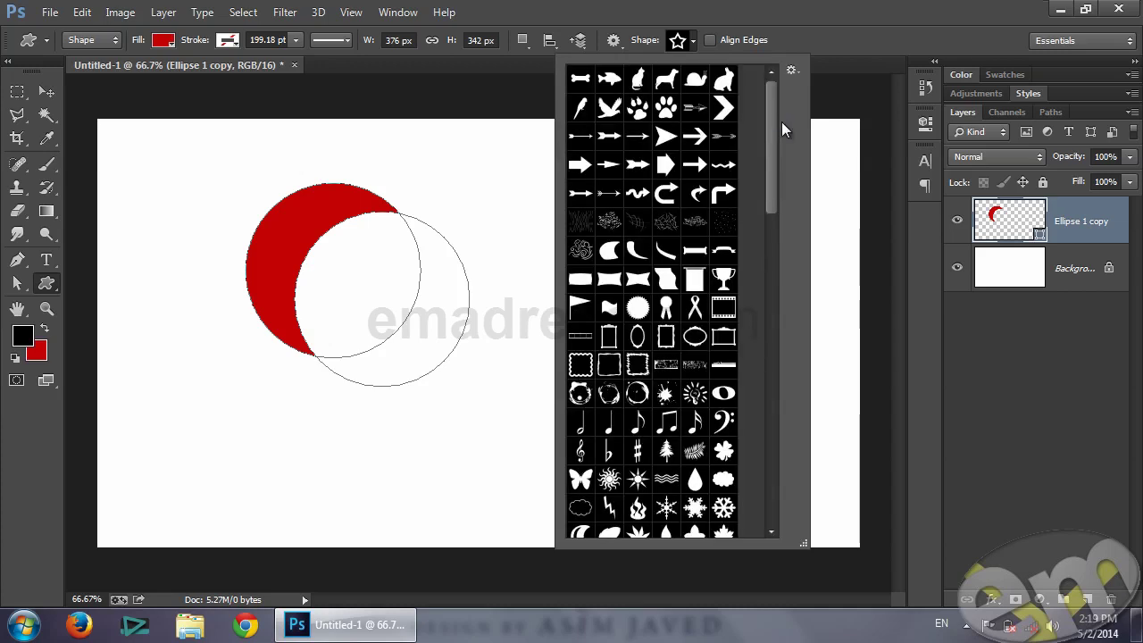
pyautogui.moveTo(773, 133); pyautogui.dragTo(787, 422)
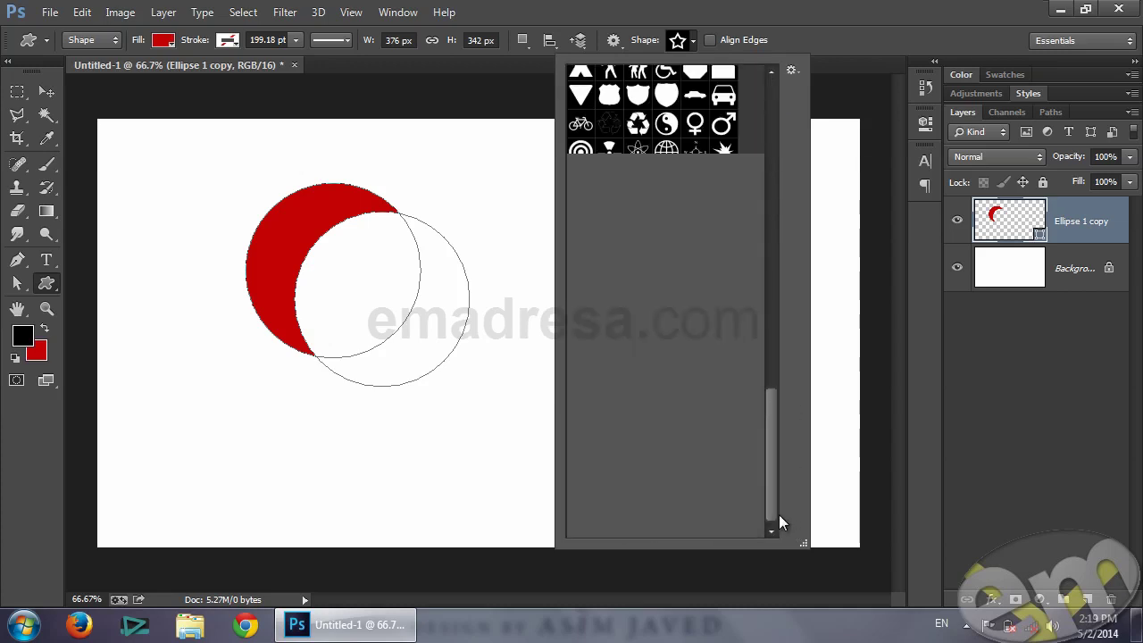
pyautogui.click(699, 525)
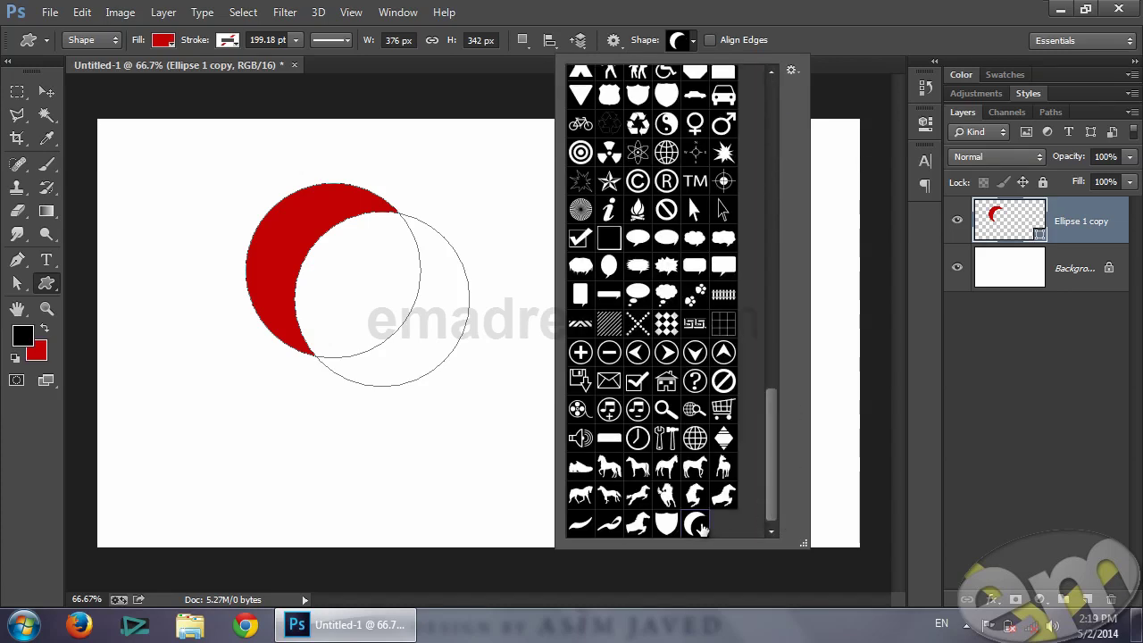
pyautogui.click(256, 85)
pyautogui.moveTo(536, 197); pyautogui.dragTo(669, 332)
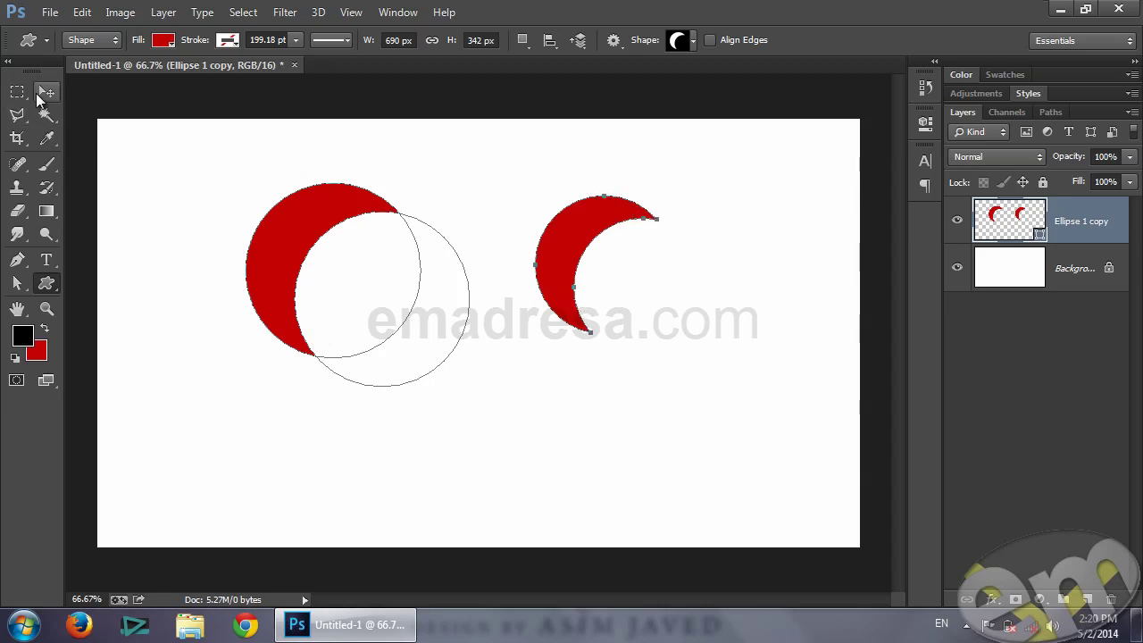
# Undo back to the separate overlapping black and red circles.
pyautogui.click(47, 91)
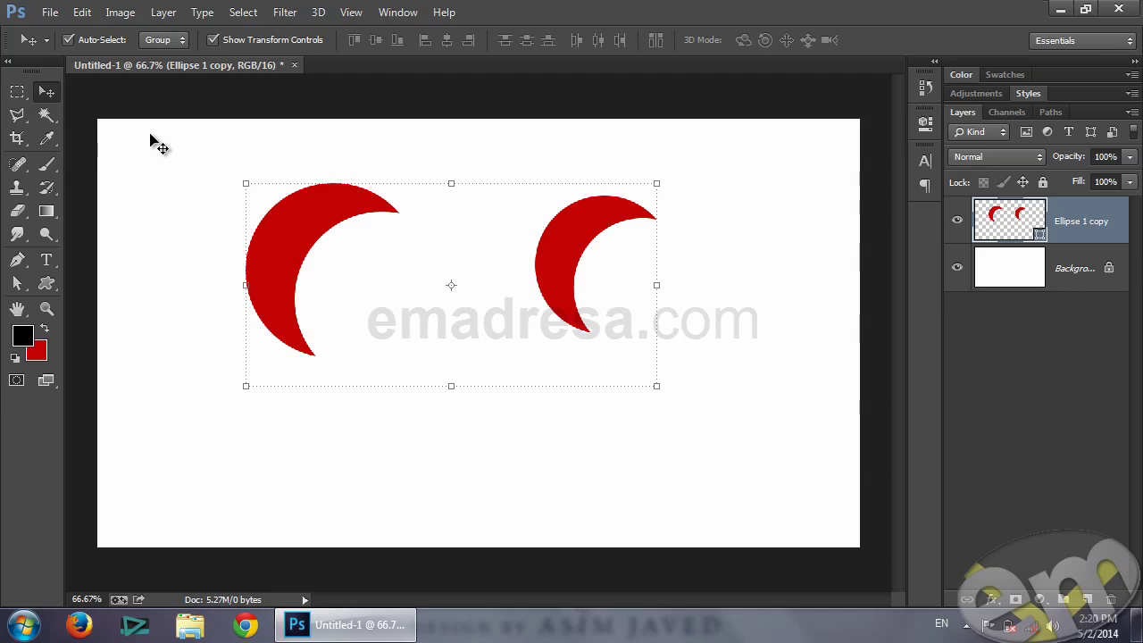
pyautogui.hotkey('ctrl', 'z')
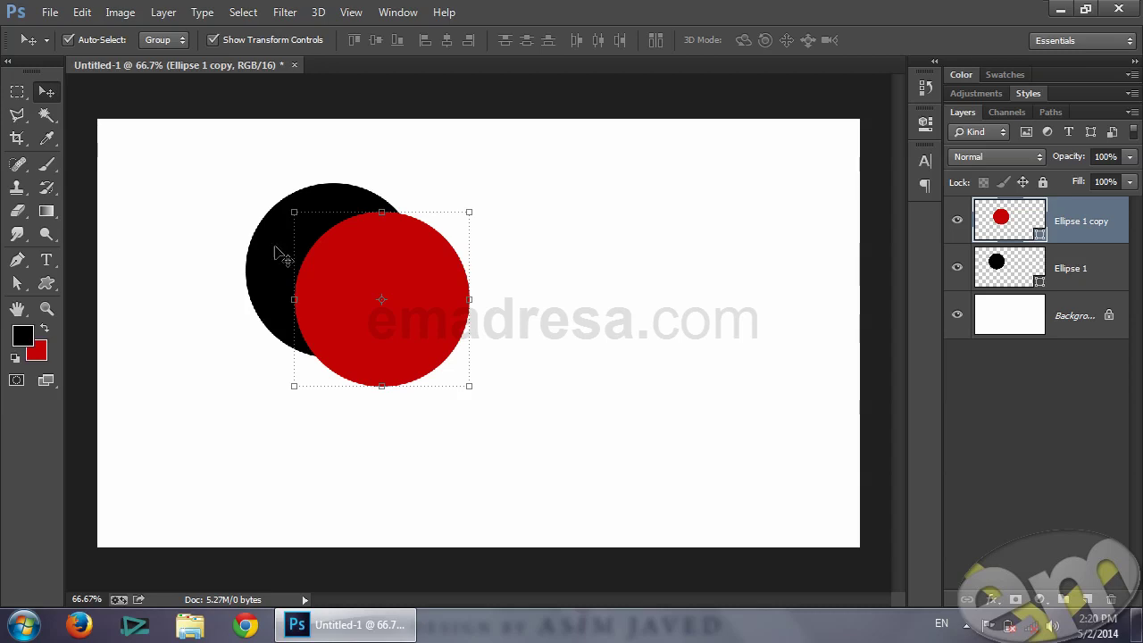
# Nudge the red circle up-left, select both circle layers, and show the Layer menu's combine options.
pyautogui.click(223, 192)
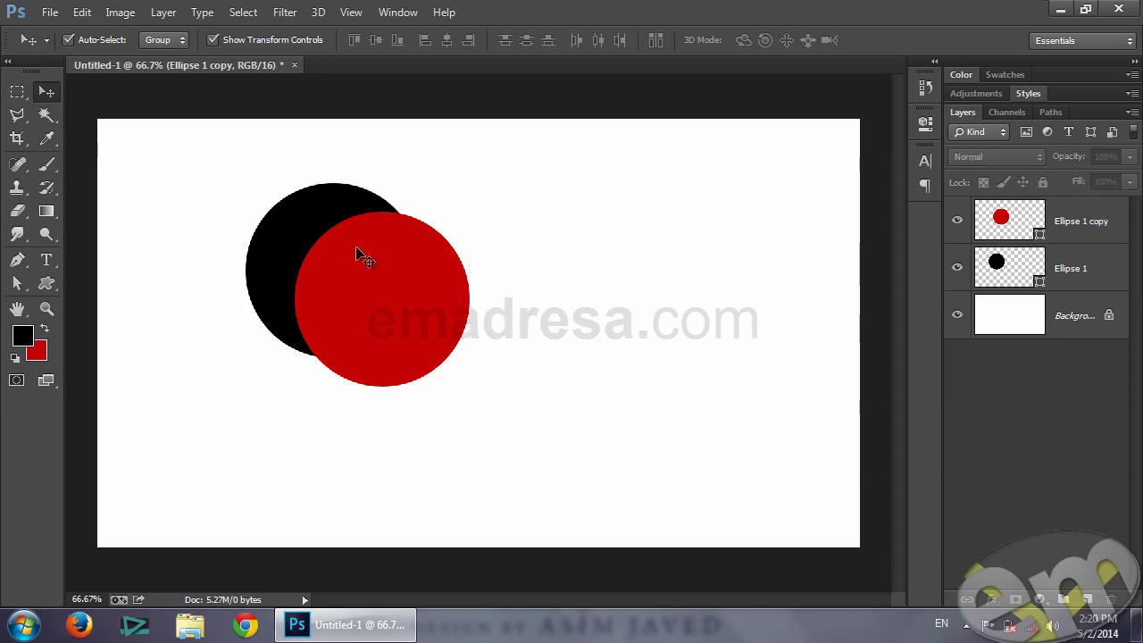
pyautogui.moveTo(422, 264); pyautogui.dragTo(399, 234)
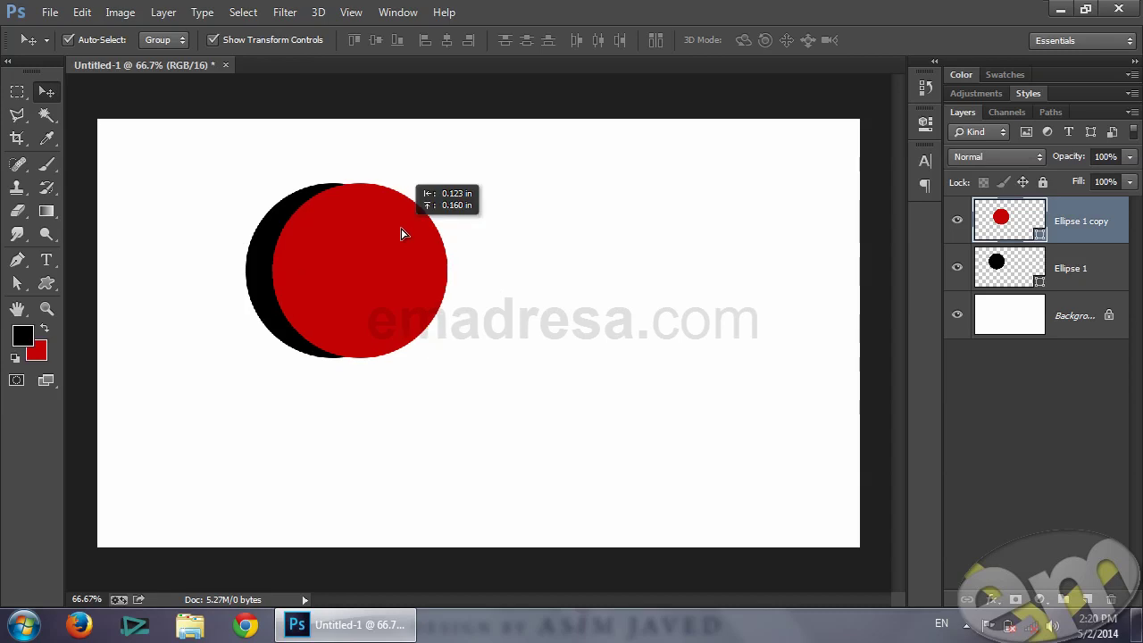
pyautogui.moveTo(511, 398); pyautogui.dragTo(237, 177)
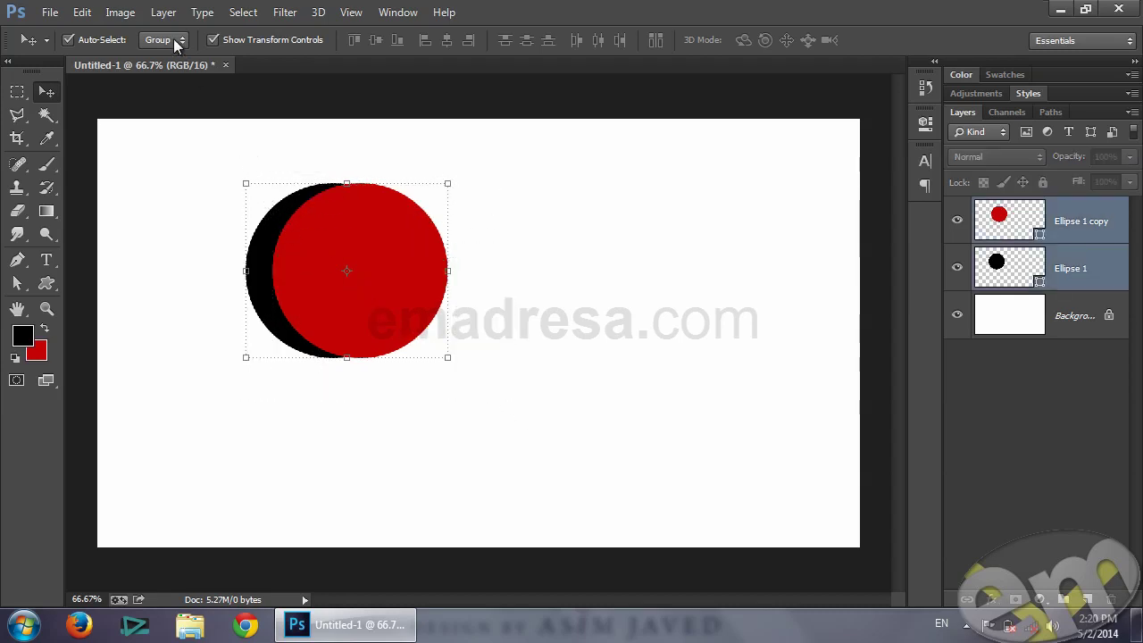
pyautogui.click(164, 11)
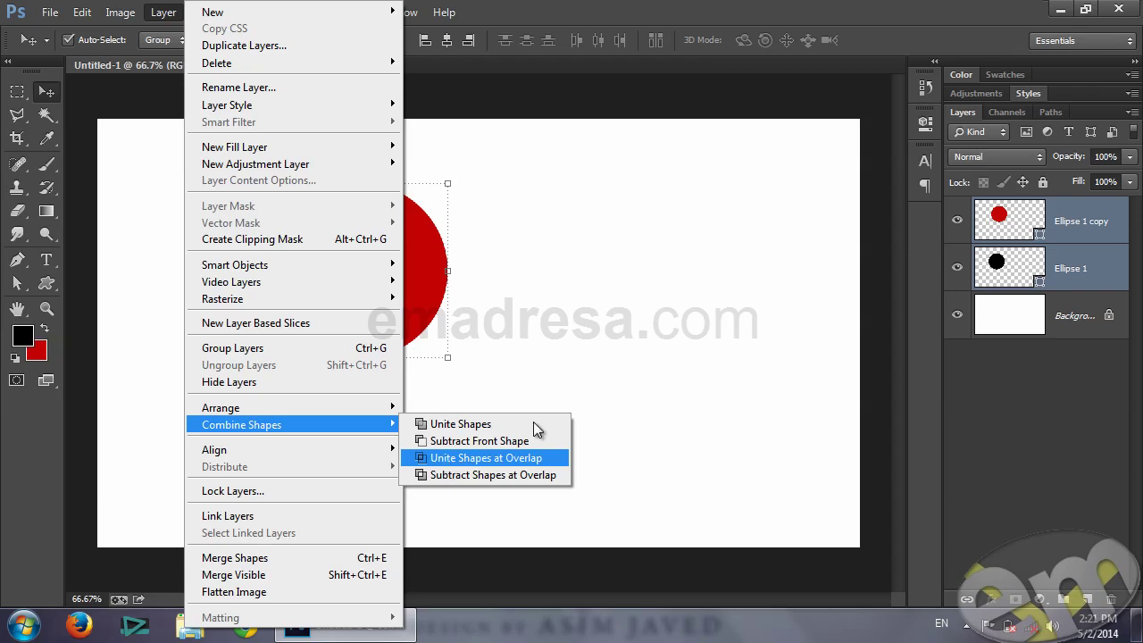
# Preview the circles' overlap by temporarily lowering Ellipse 1 copy's opacity, then restore it to 100%.
pyautogui.click(650, 293)
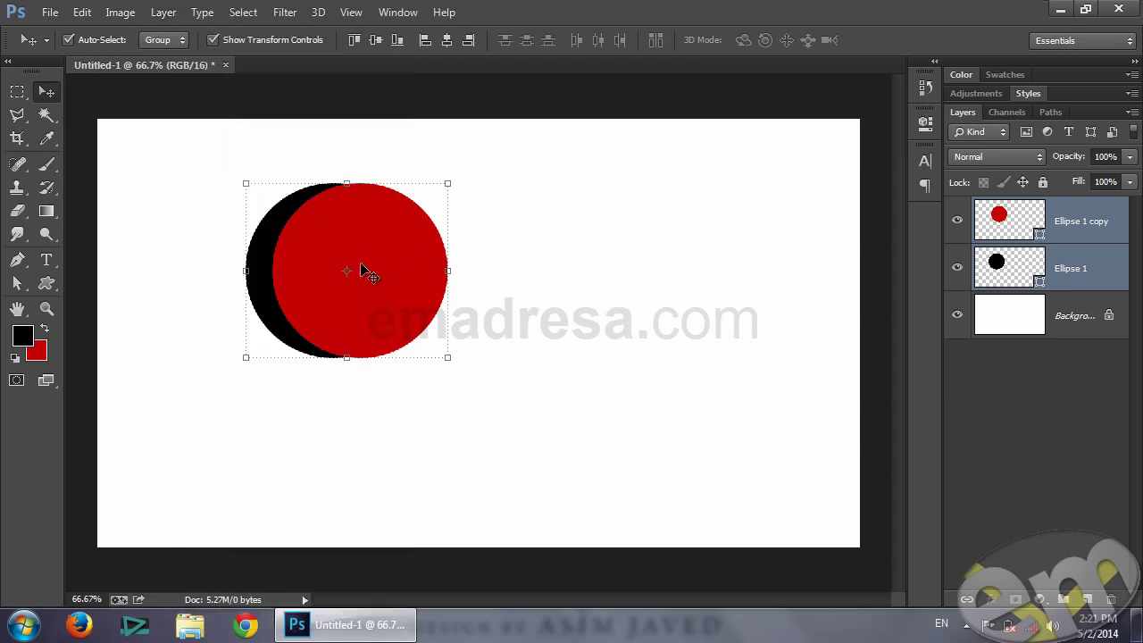
pyautogui.click(1107, 221)
pyautogui.moveTo(1067, 161); pyautogui.dragTo(1022, 161)
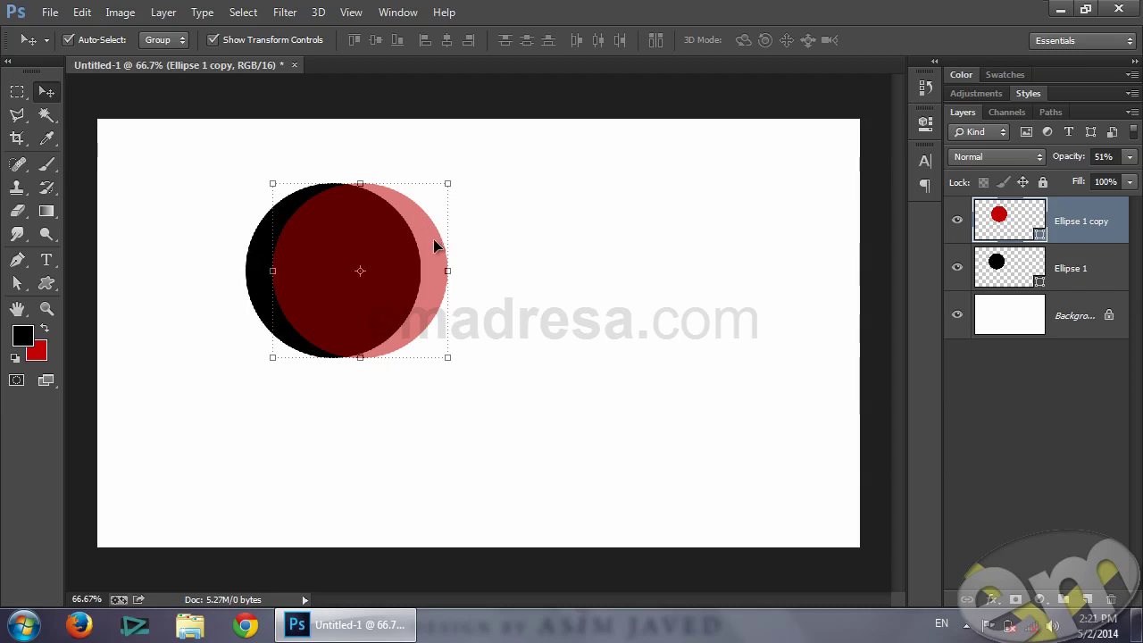
pyautogui.moveTo(1065, 156); pyautogui.dragTo(1112, 157)
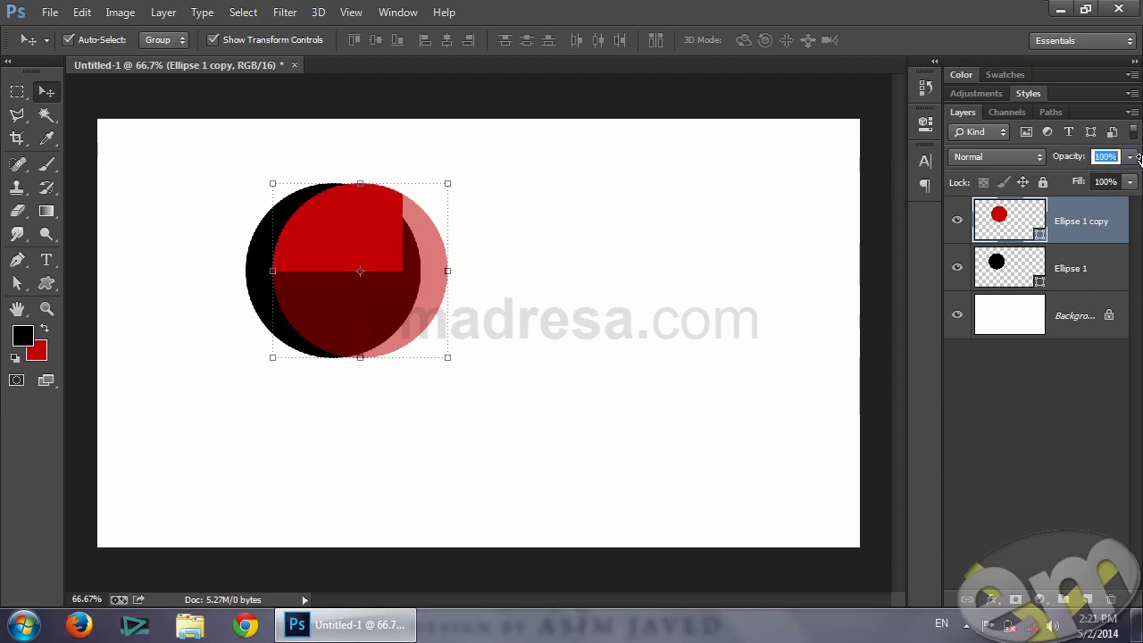
# Select both circles and apply Unite Shapes at Overlap, leaving only a red lens shape.
pyautogui.moveTo(491, 408); pyautogui.dragTo(248, 185)
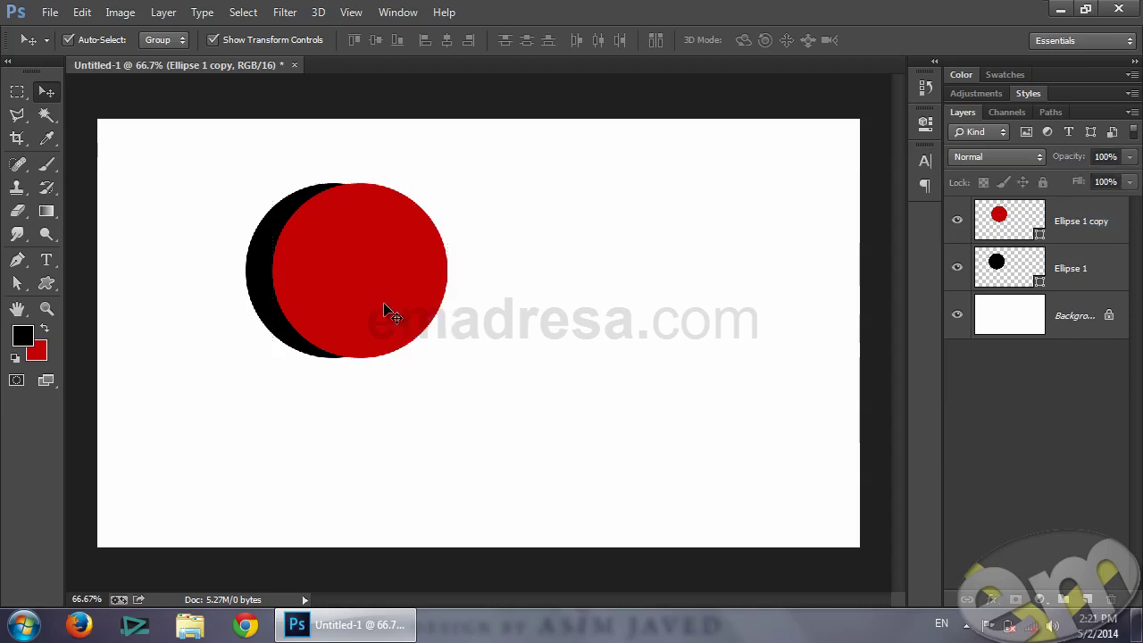
pyautogui.click(161, 13)
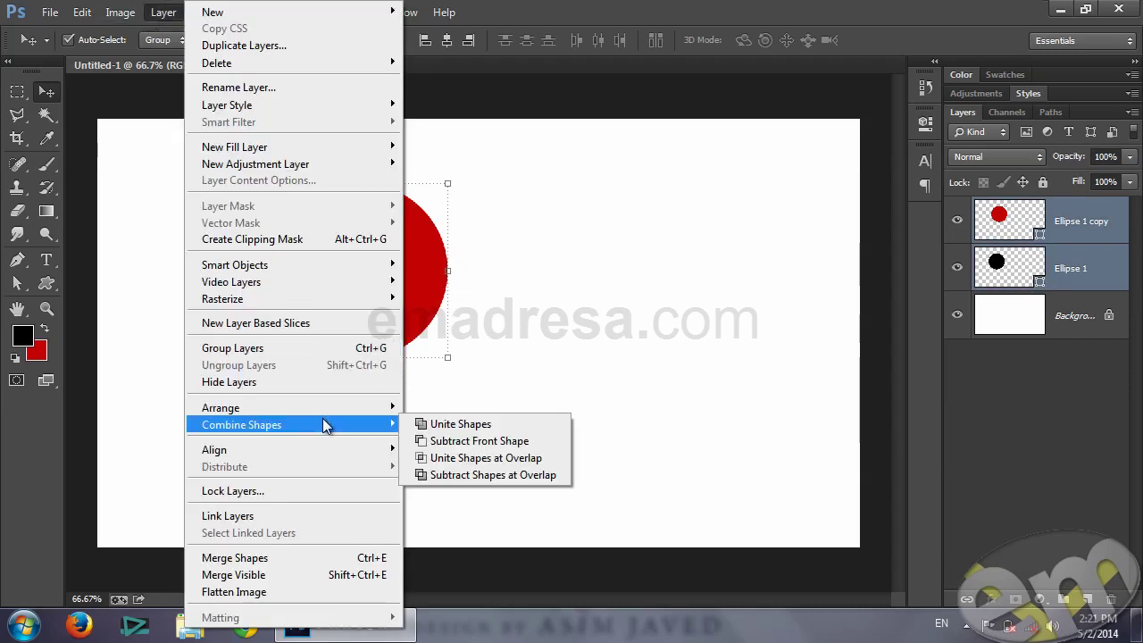
pyautogui.moveTo(268, 425)
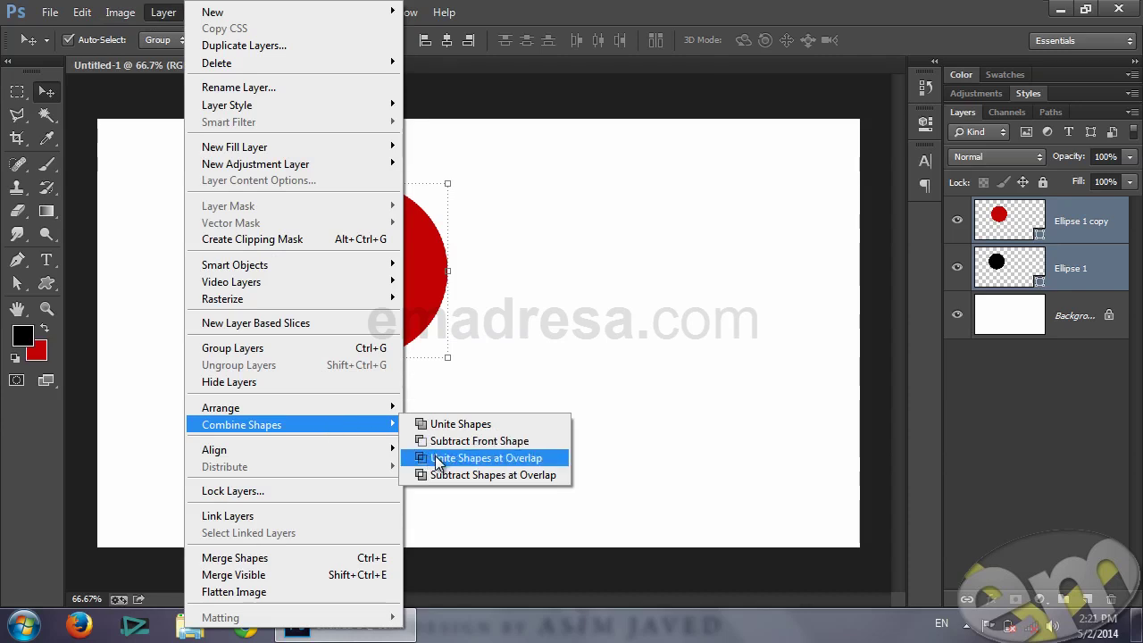
pyautogui.click(437, 461)
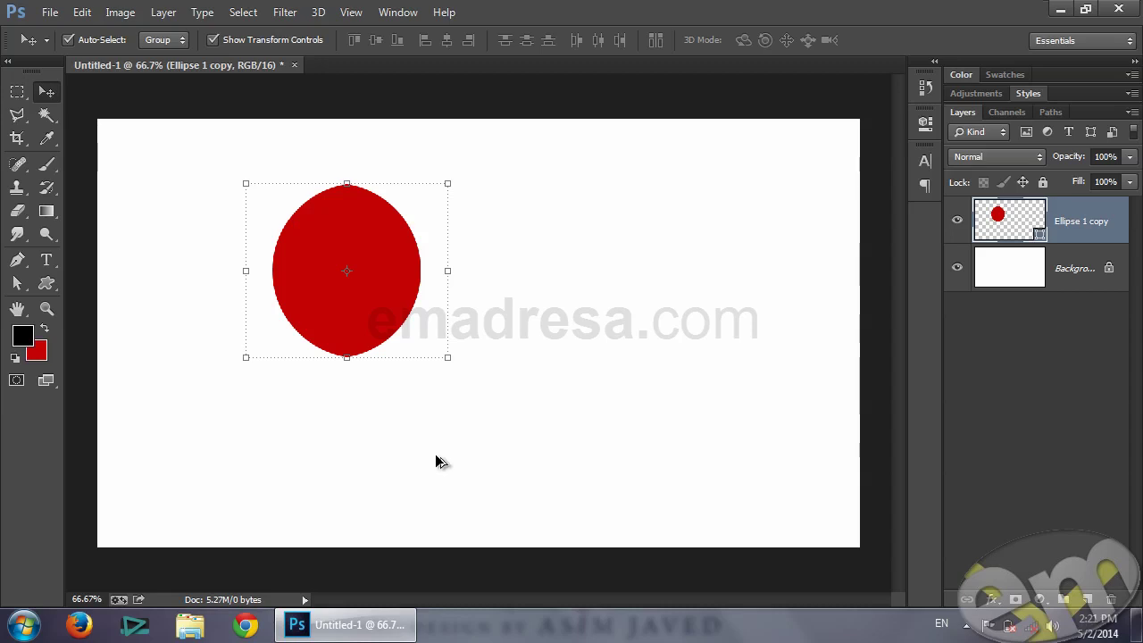
# Undo the lens merge, reselect both separate circles and bring up Layer > Combine Shapes.
pyautogui.hotkey('ctrl', 'z')
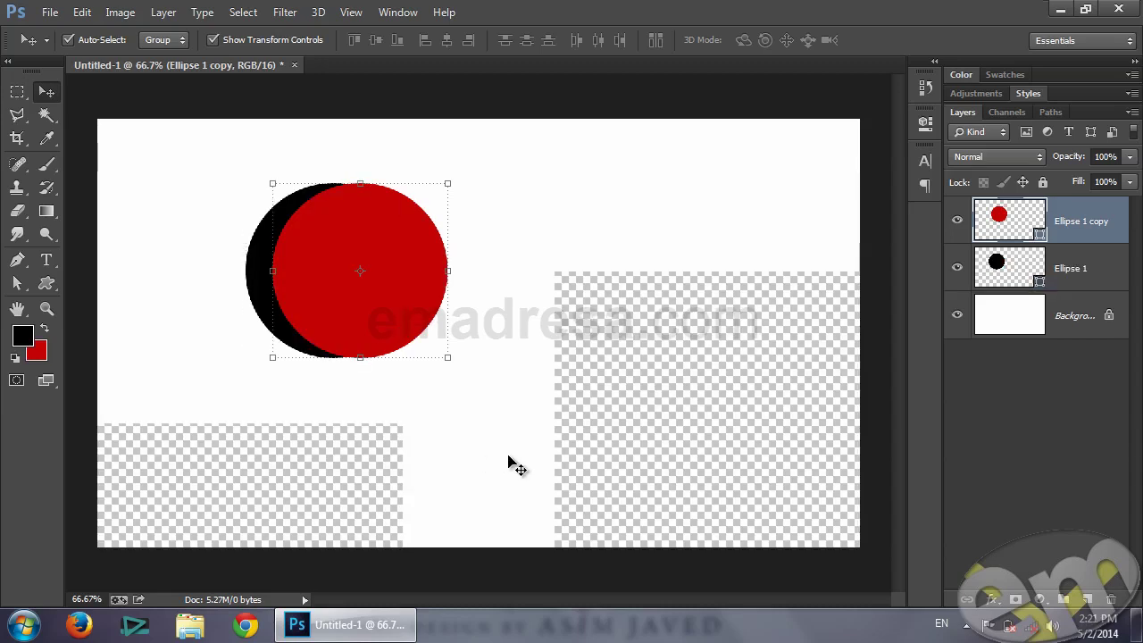
pyautogui.click(502, 467)
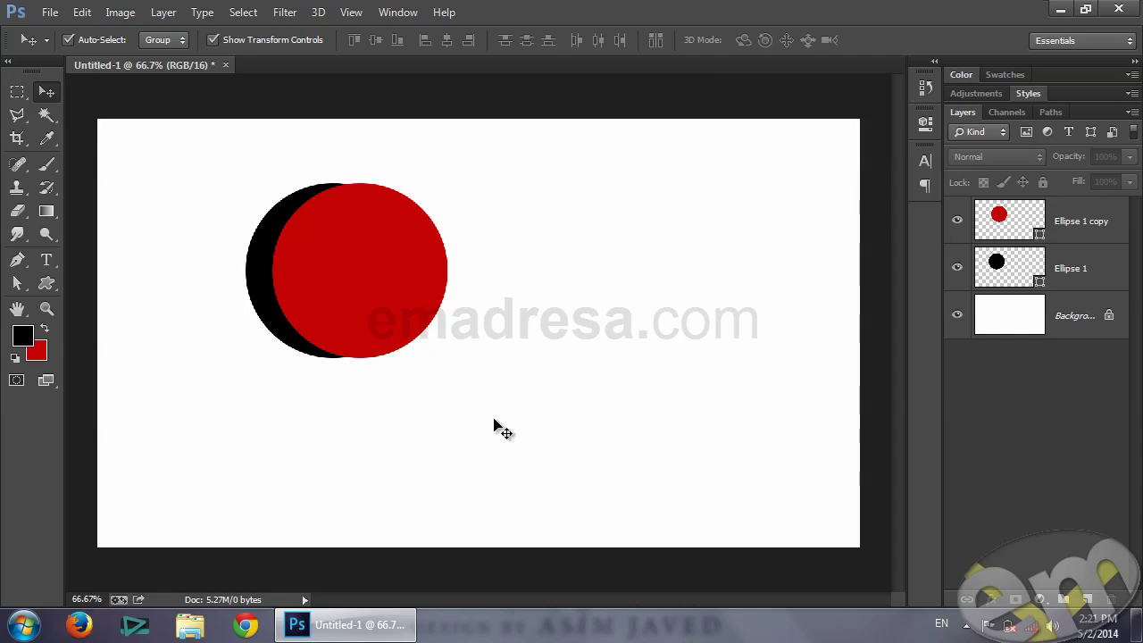
pyautogui.moveTo(494, 420); pyautogui.dragTo(217, 204)
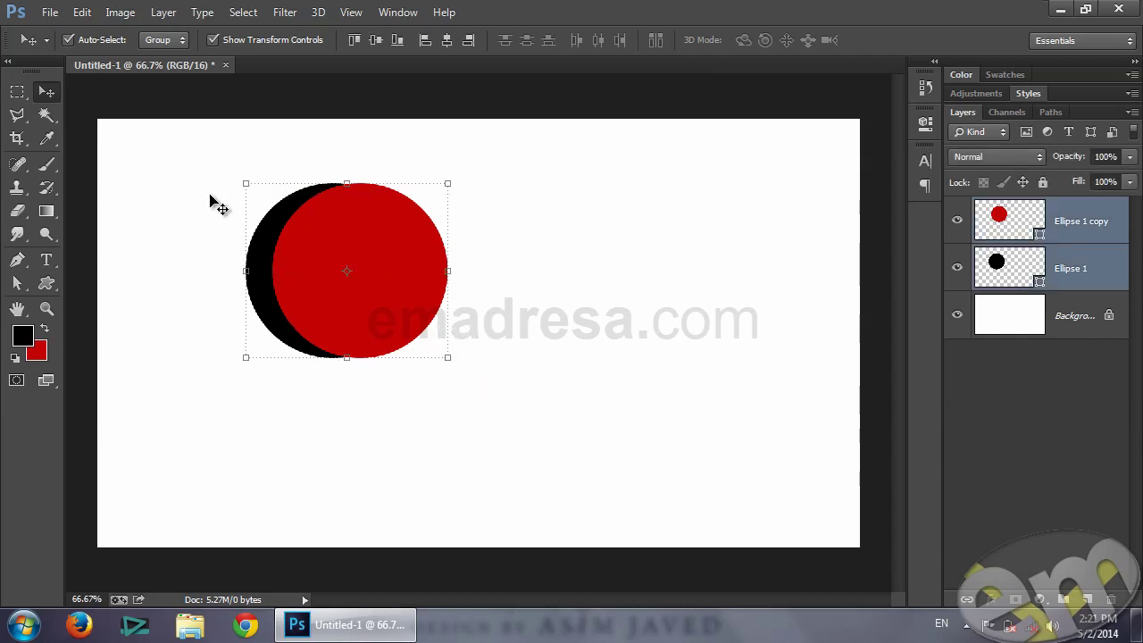
pyautogui.click(162, 12)
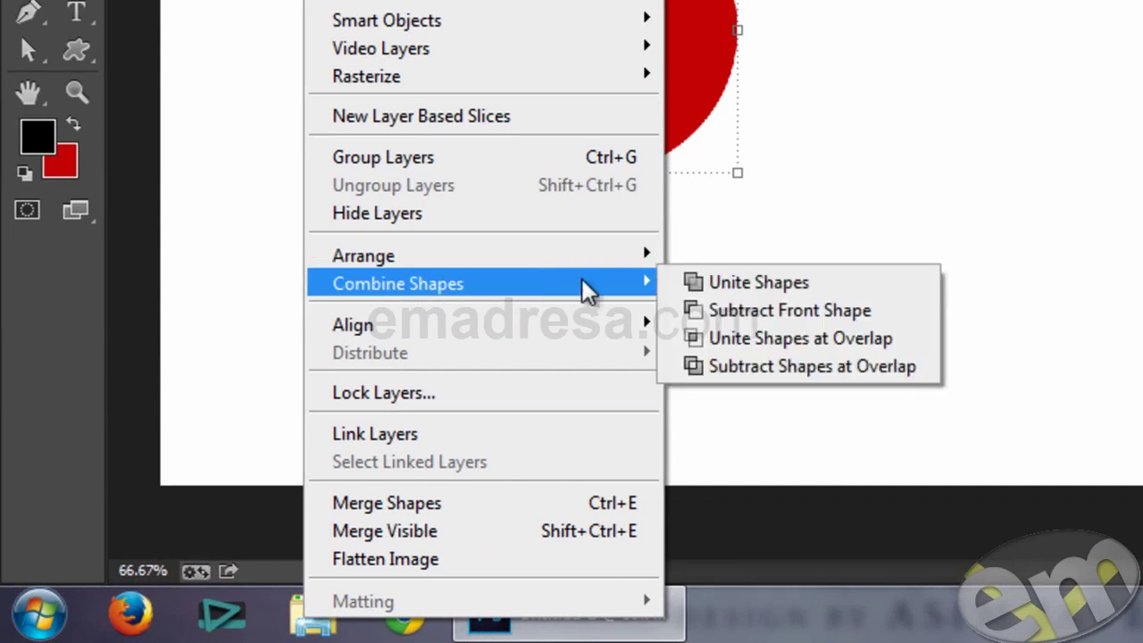
pyautogui.moveTo(241, 425)
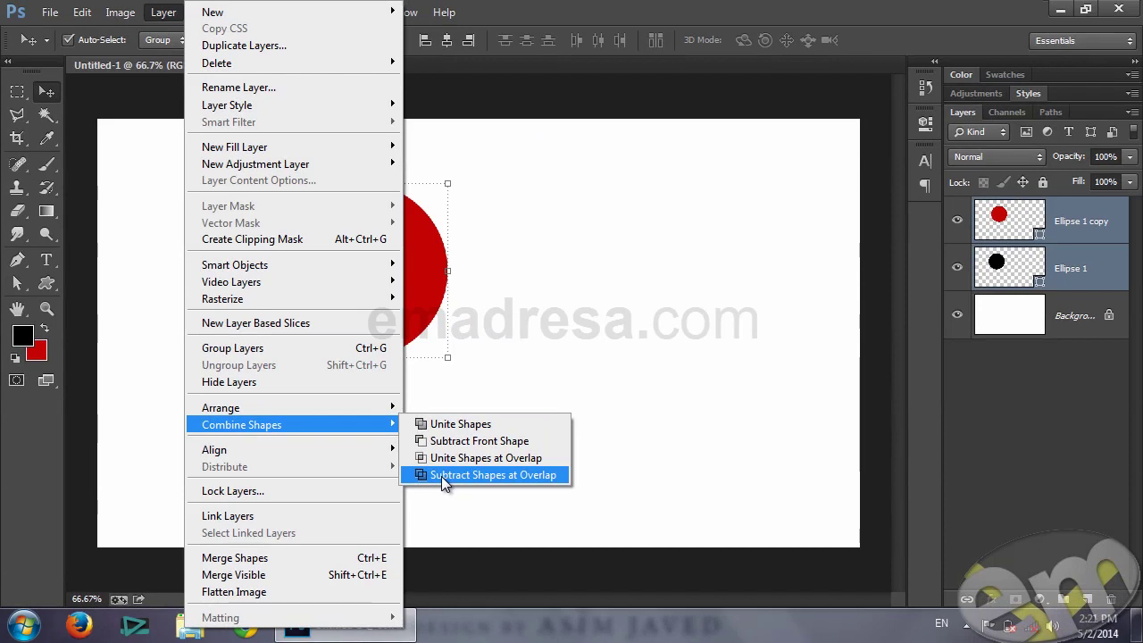
# Preview the overlap by making Ellipse 1 copy translucent, then restore its full opacity.
pyautogui.click(735, 262)
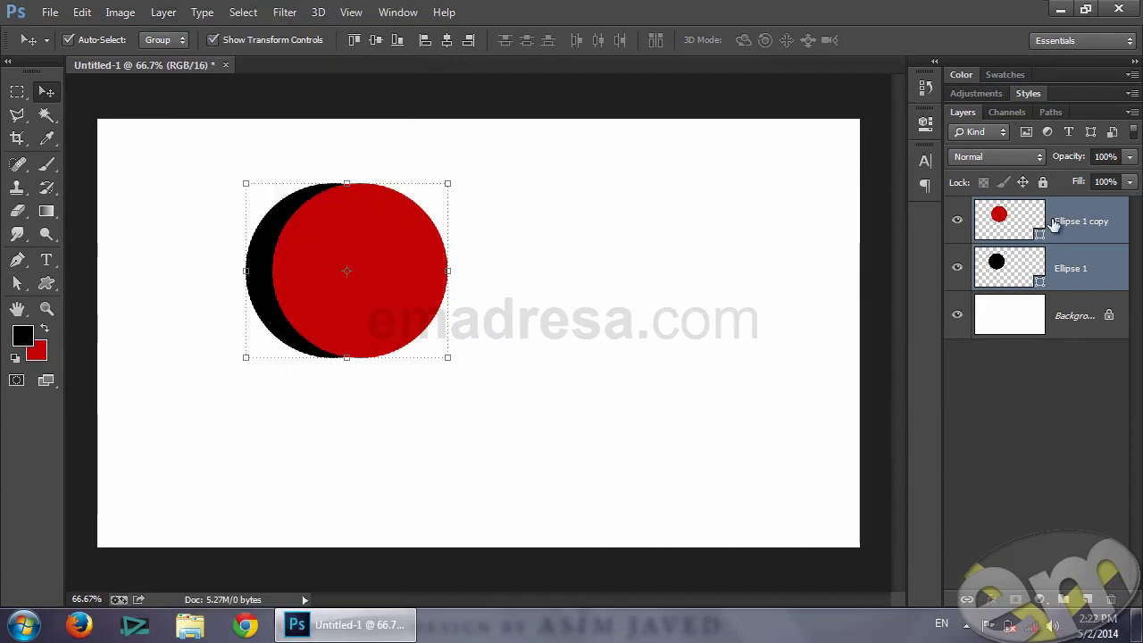
pyautogui.moveTo(1069, 157); pyautogui.dragTo(1037, 166)
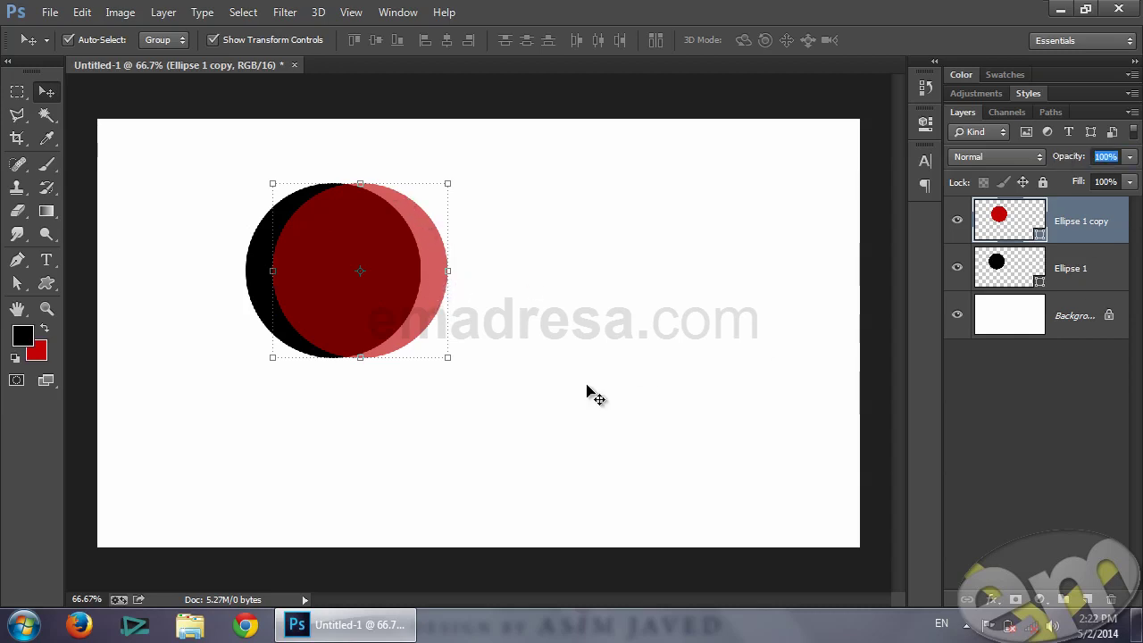
pyautogui.press('0')
# Select both circles, apply Subtract Shapes at Overlap, then deselect the resulting crescents.
pyautogui.moveTo(527, 413); pyautogui.dragTo(179, 177)
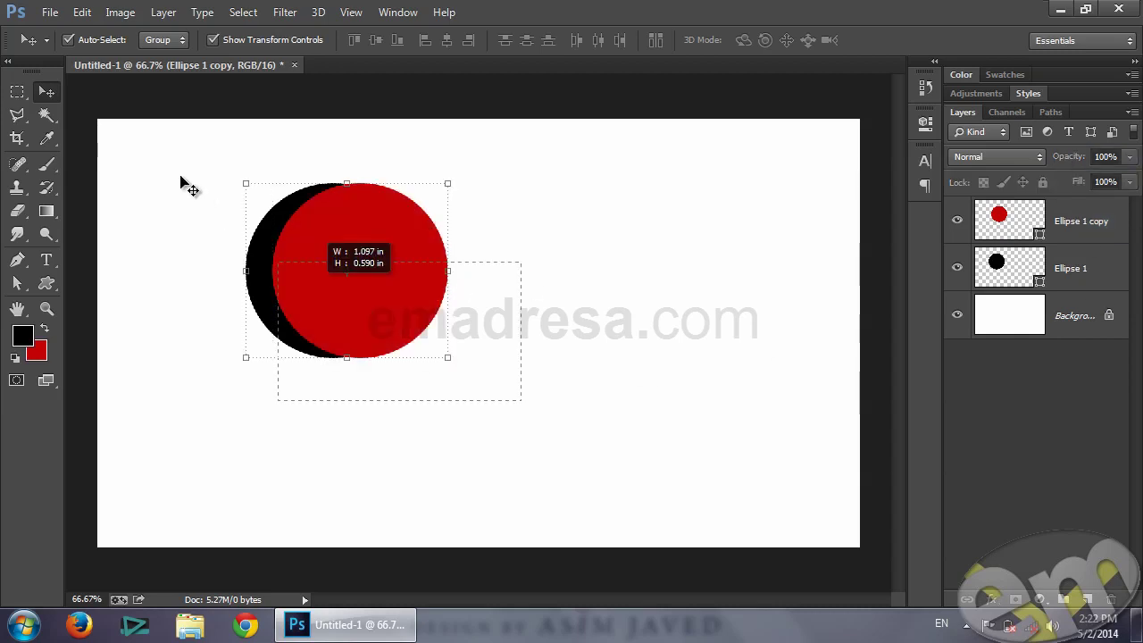
pyautogui.click(164, 13)
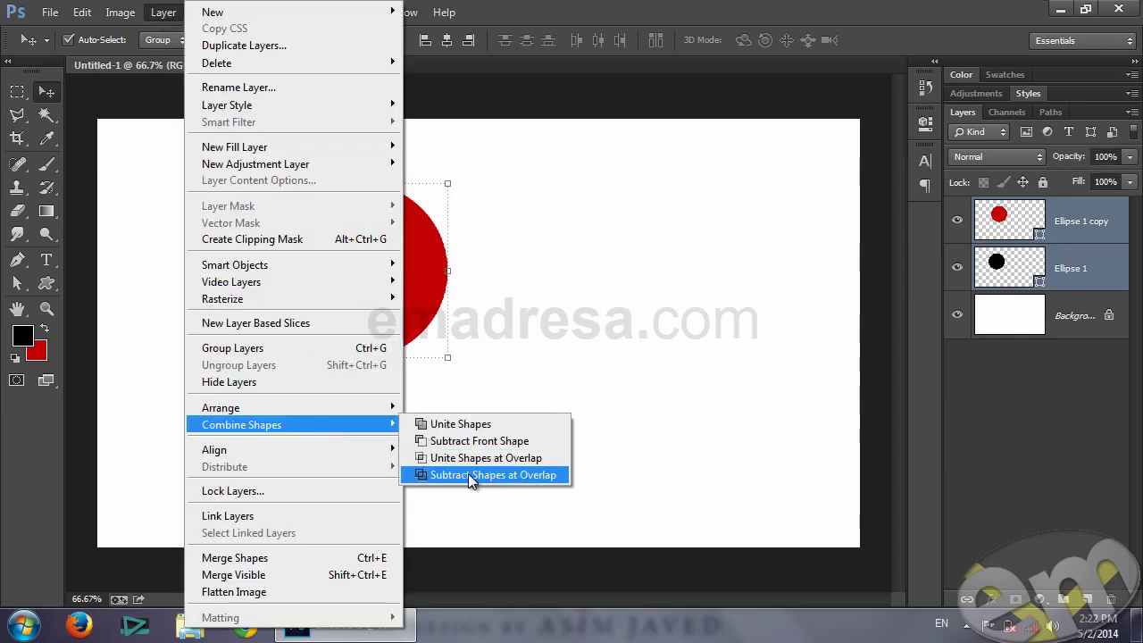
pyautogui.click(476, 475)
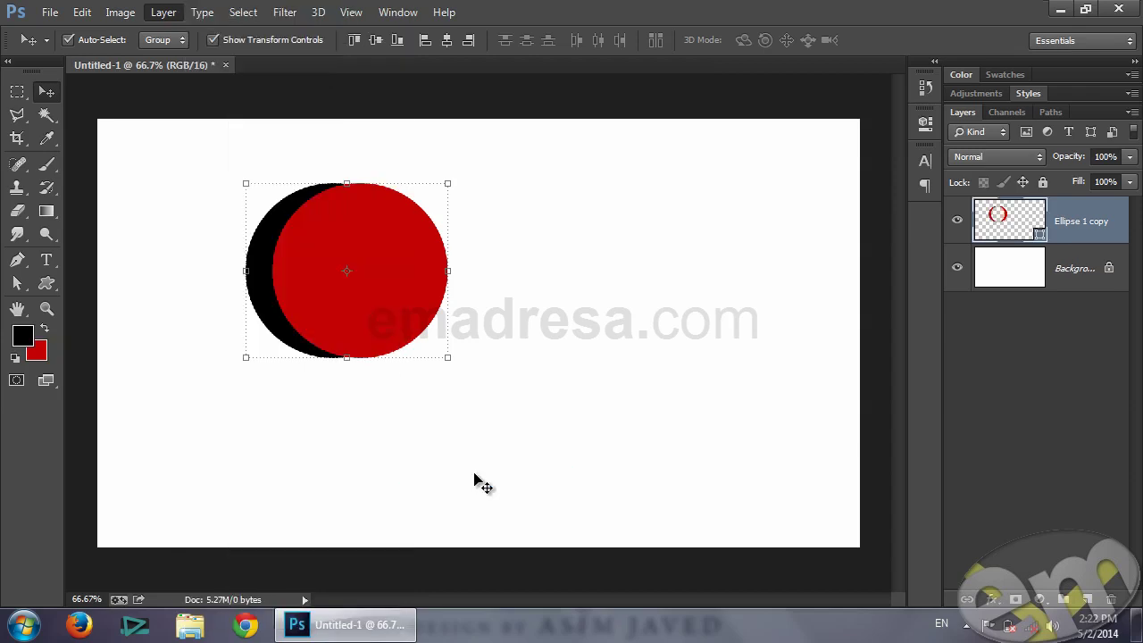
pyautogui.click(475, 477)
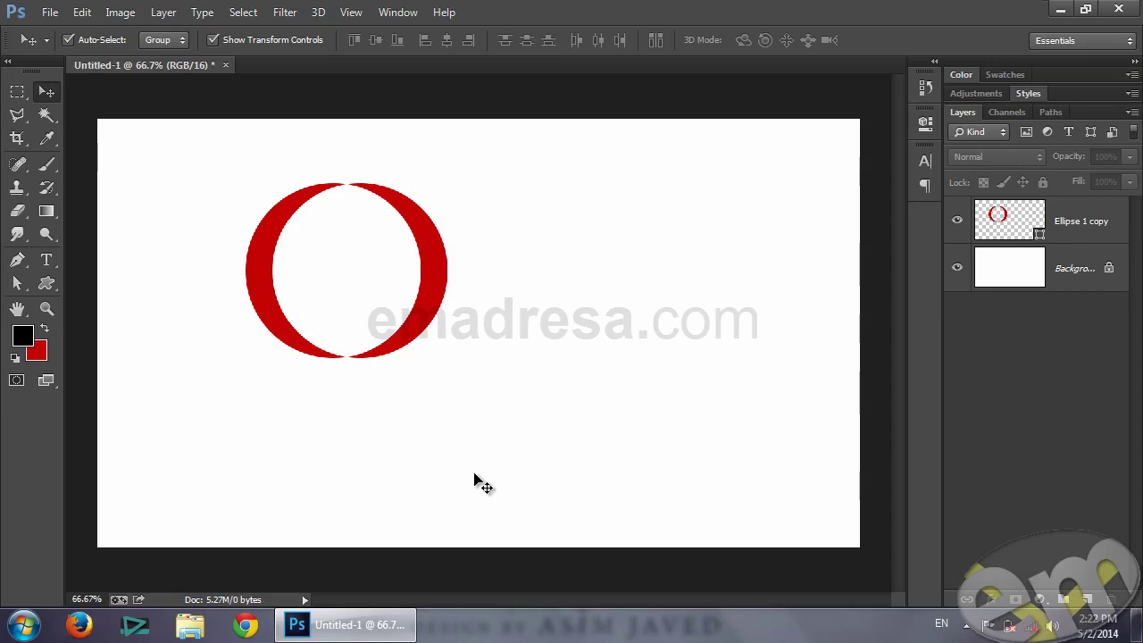
# Undo the overlap subtraction, marquee-select both circles and bring up Layer > Combine Shapes.
pyautogui.hotkey('ctrl', 'z')
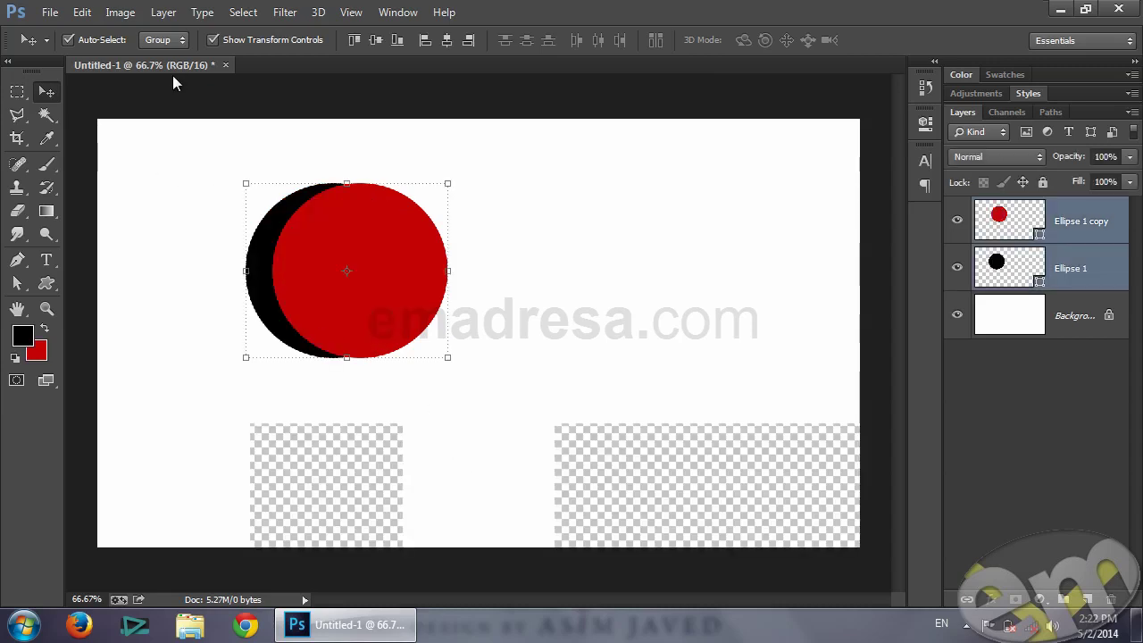
pyautogui.moveTo(191, 153); pyautogui.dragTo(510, 408)
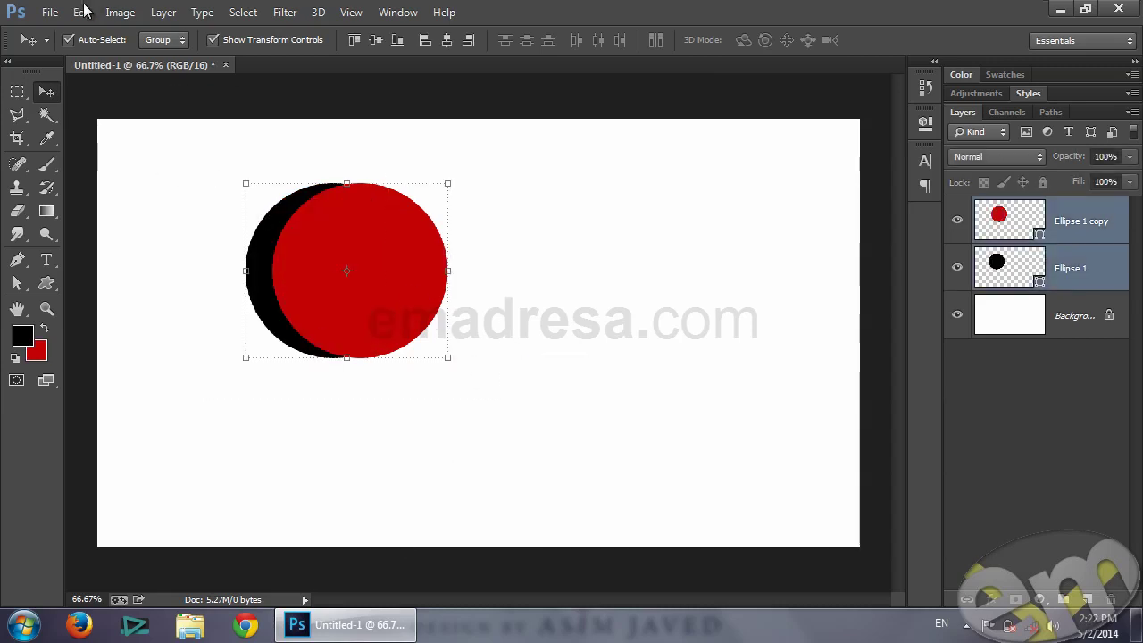
pyautogui.click(161, 13)
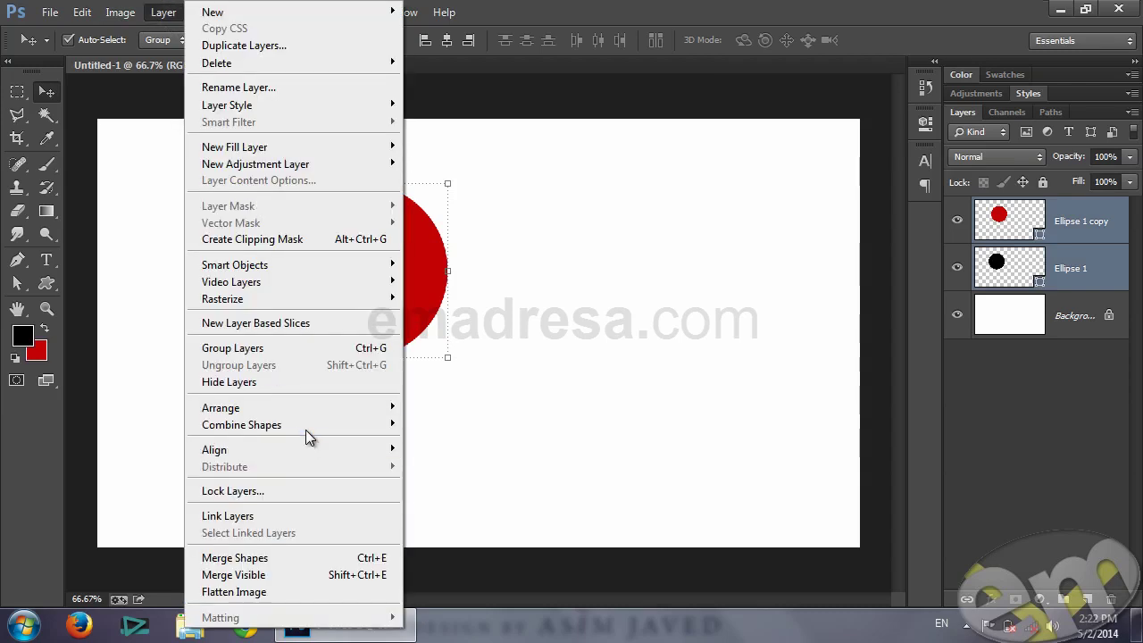
pyautogui.moveTo(241, 425)
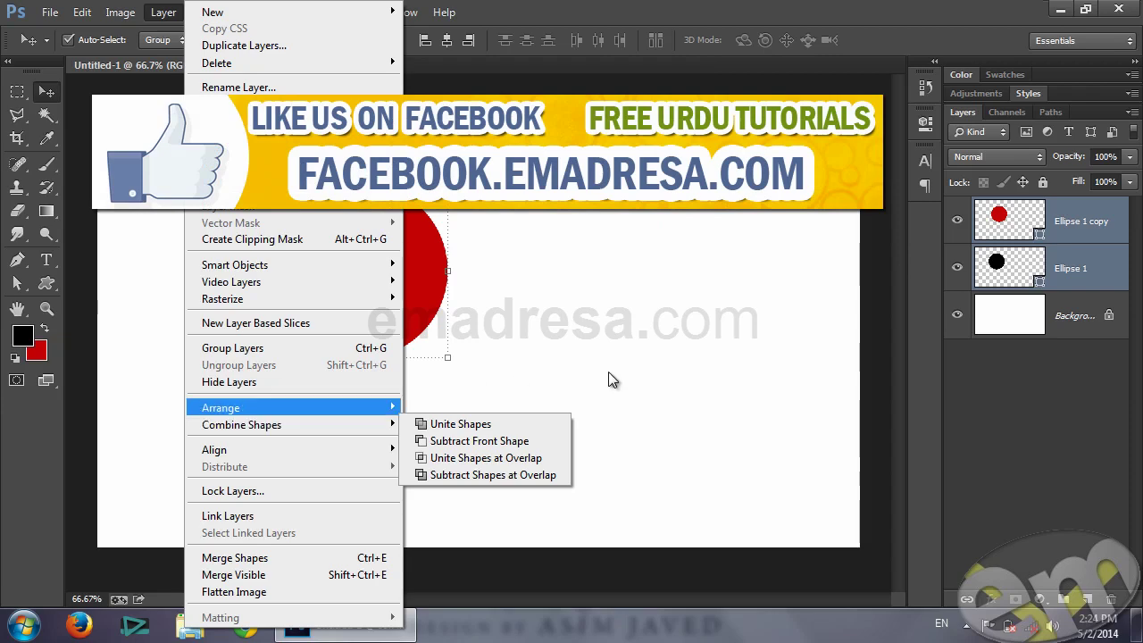
# Close the Layer menu without combining, keeping the red and black circles on separate layers.
pyautogui.click(694, 338)
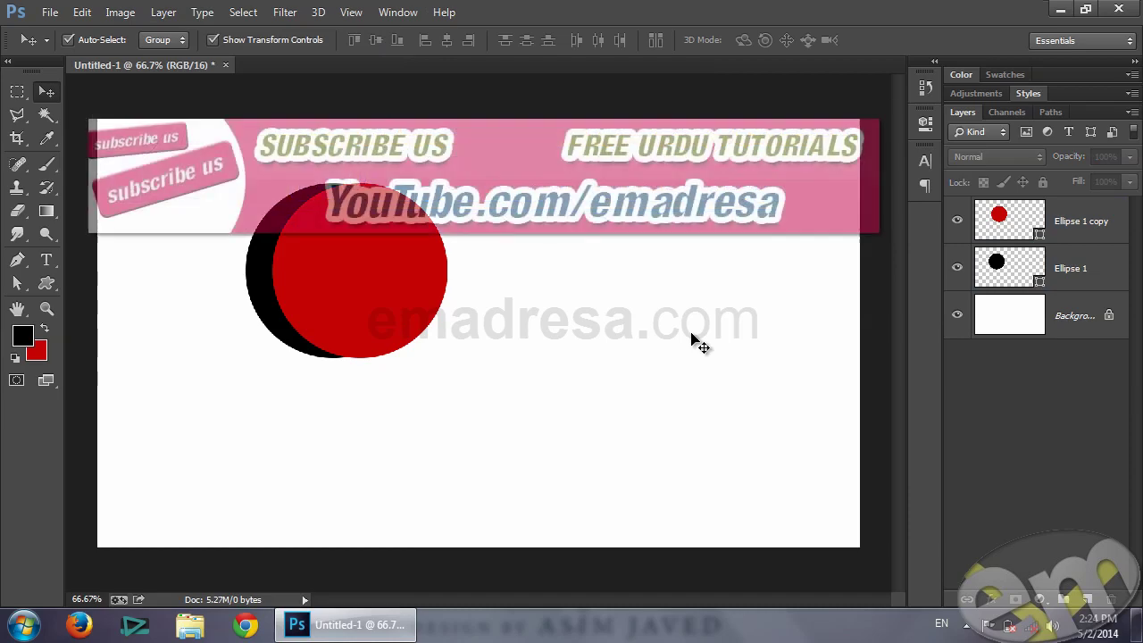